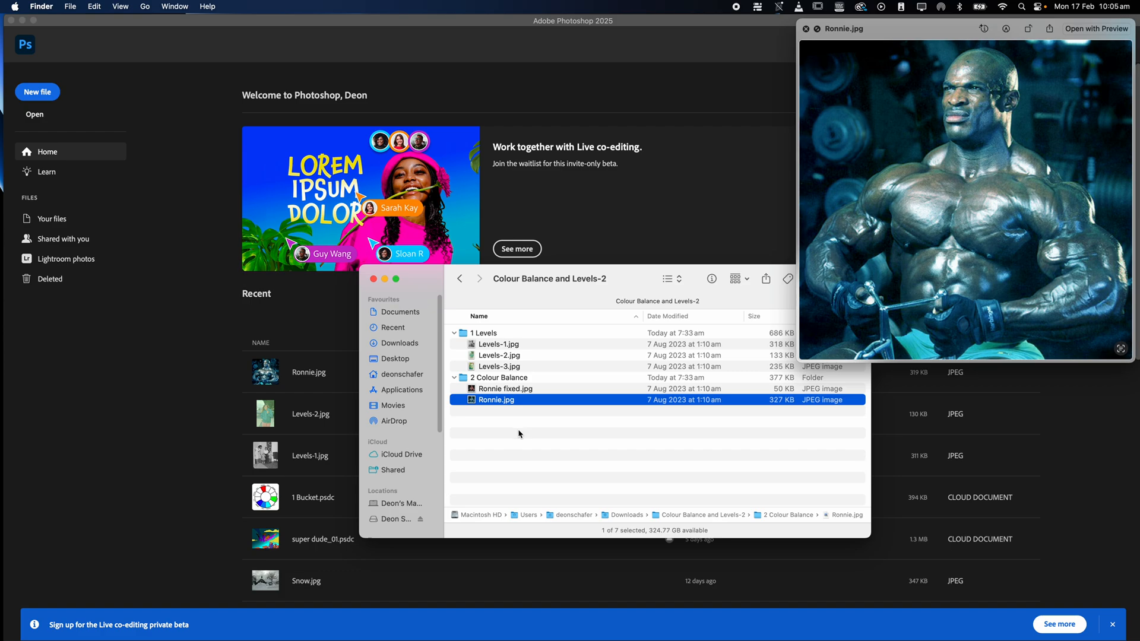
Open Ronnie.jpg from the 2 Colour Balance folder with Adobe Photoshop 2025.
right_click(503, 405)
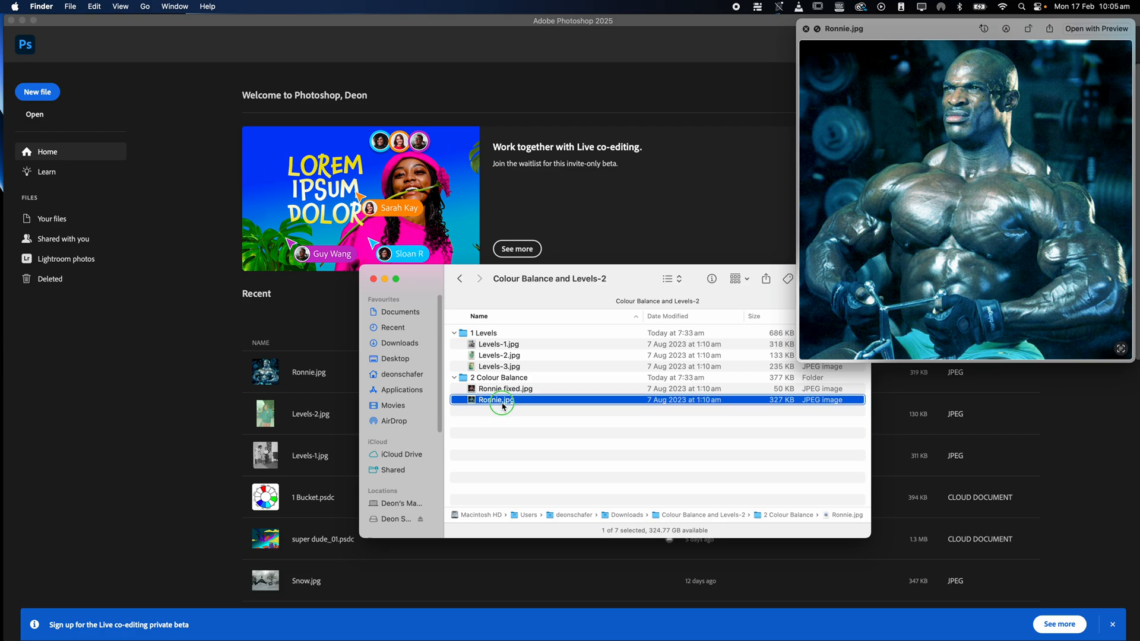
mouse_move(550, 421)
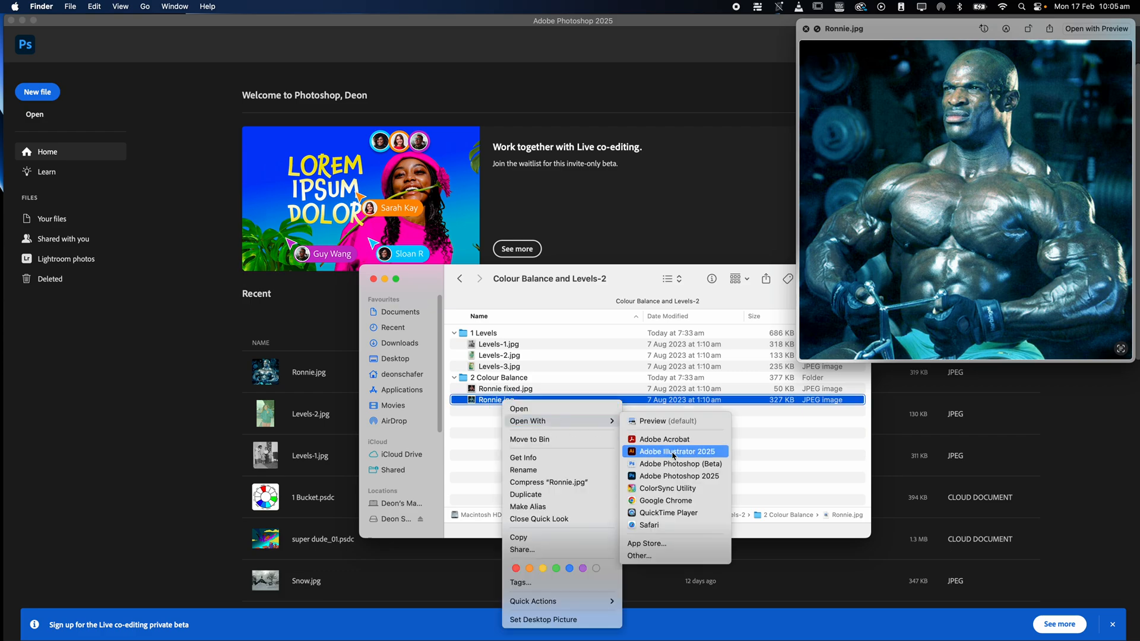
click(675, 477)
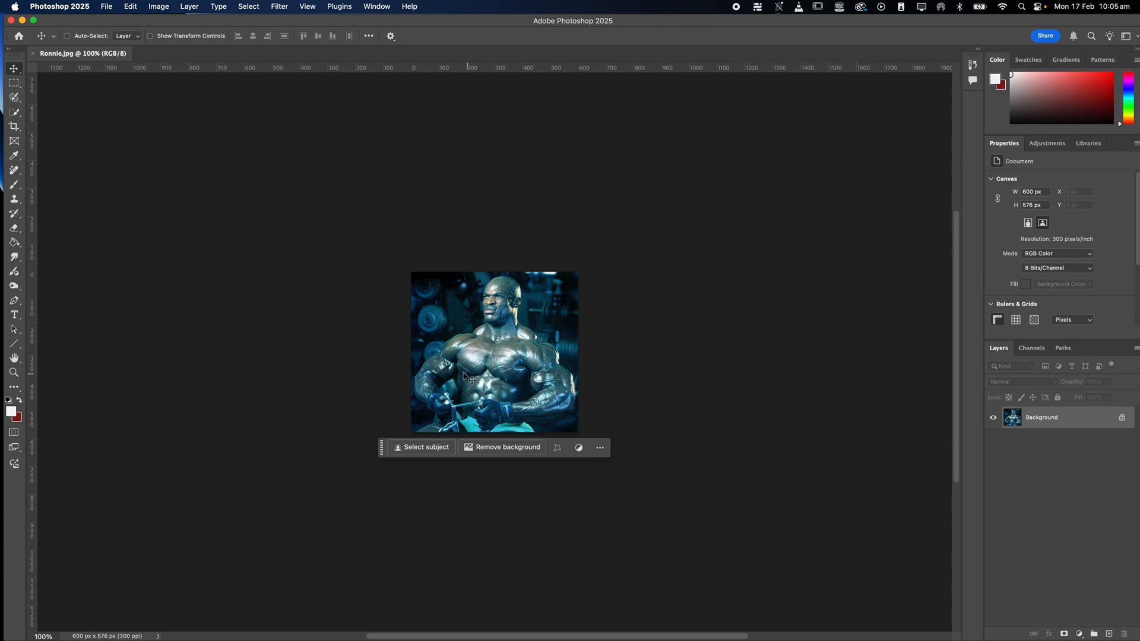
click(36, 22)
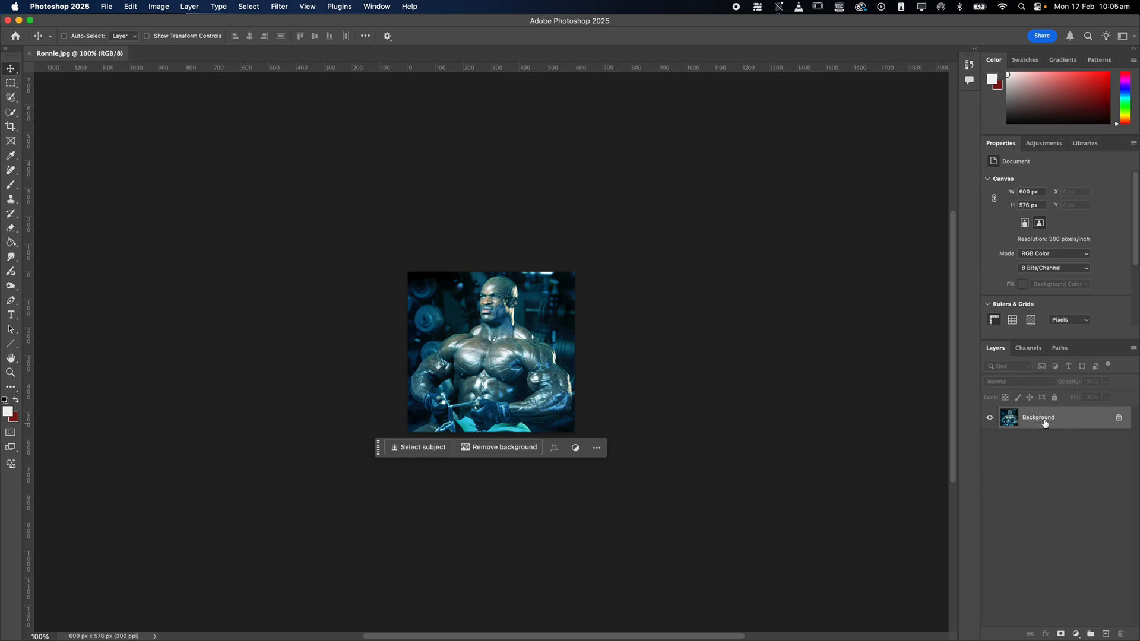
Duplicate the Background layer and check the copy by hiding and showing it.
drag(1078, 426, 1107, 631)
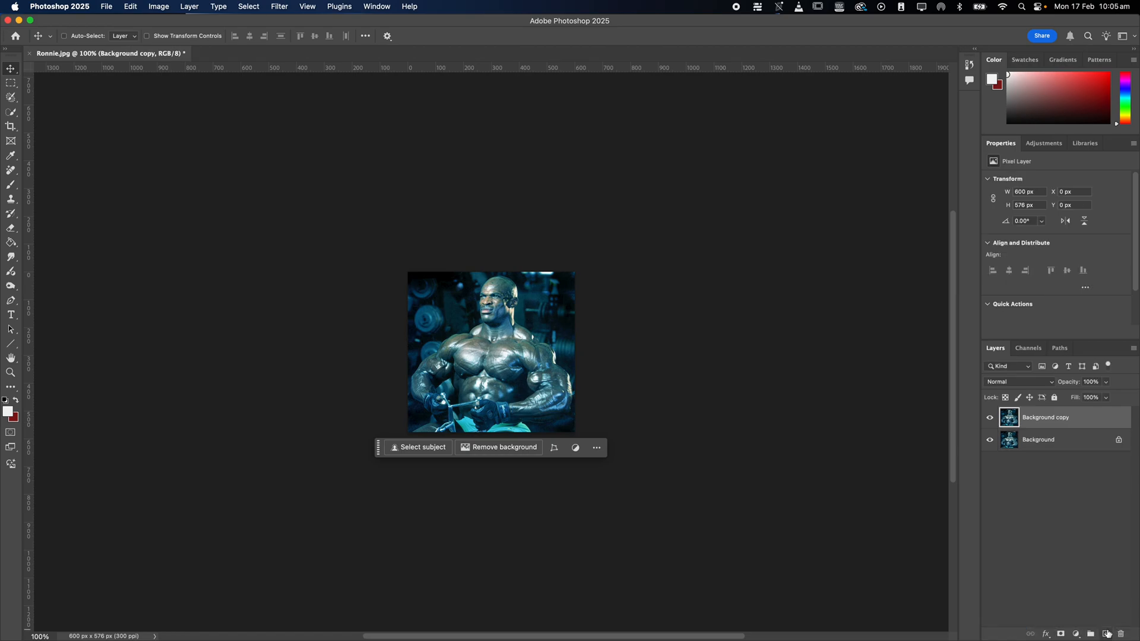
click(158, 6)
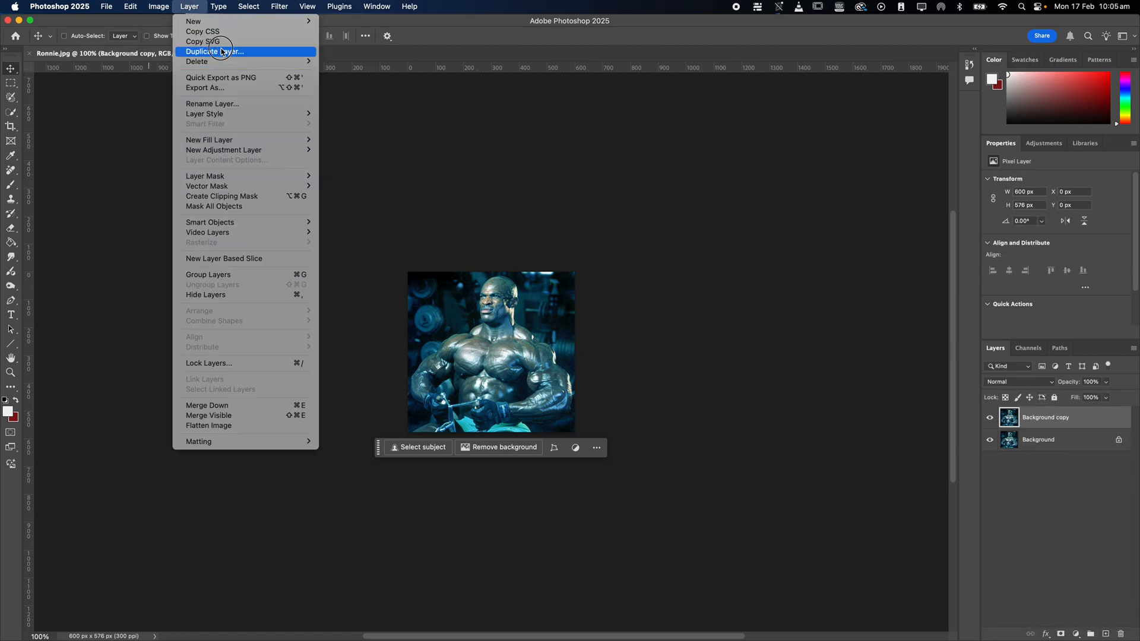
click(1090, 422)
right_click(1094, 419)
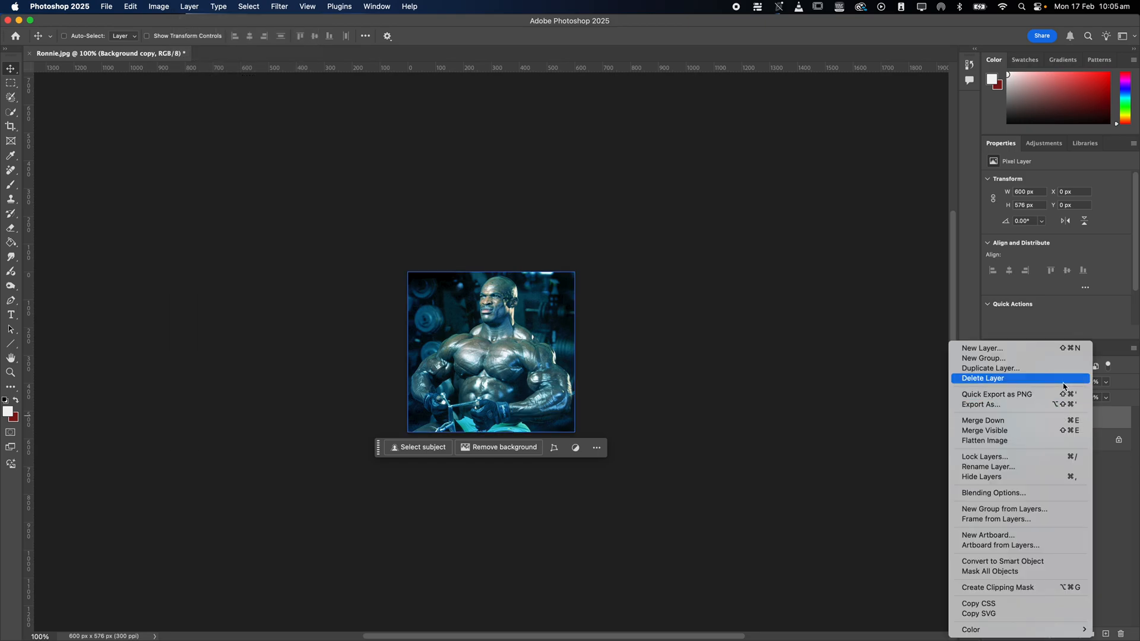
click(1130, 523)
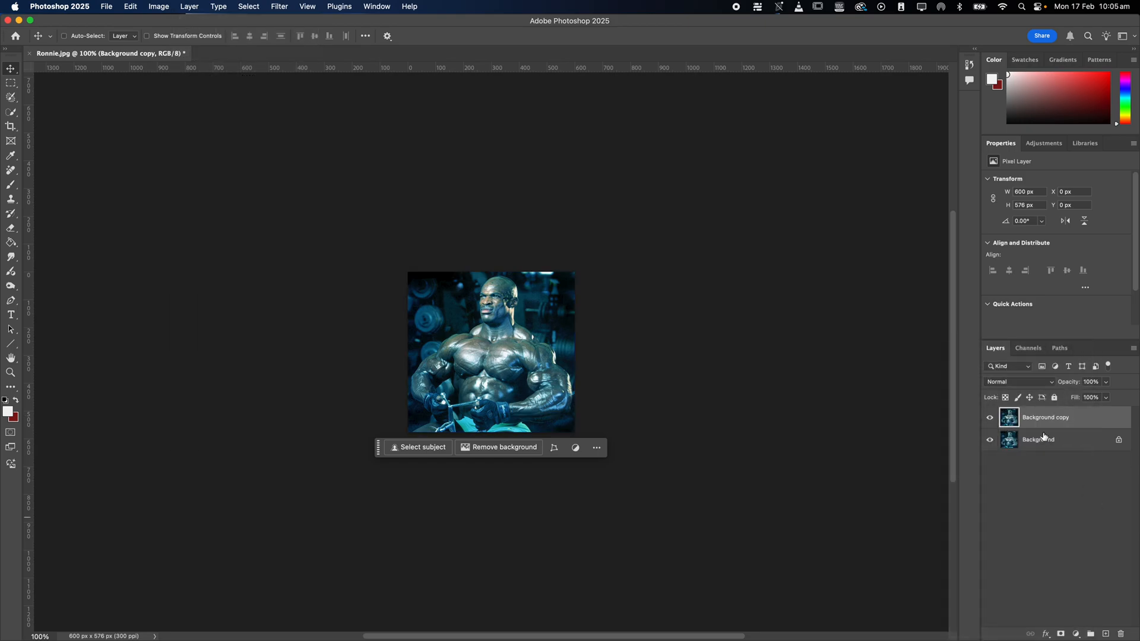
click(990, 419)
click(991, 418)
Convert the locked Background into a regular layer with the default settings, and check the visibility of both layers.
double_click(1089, 447)
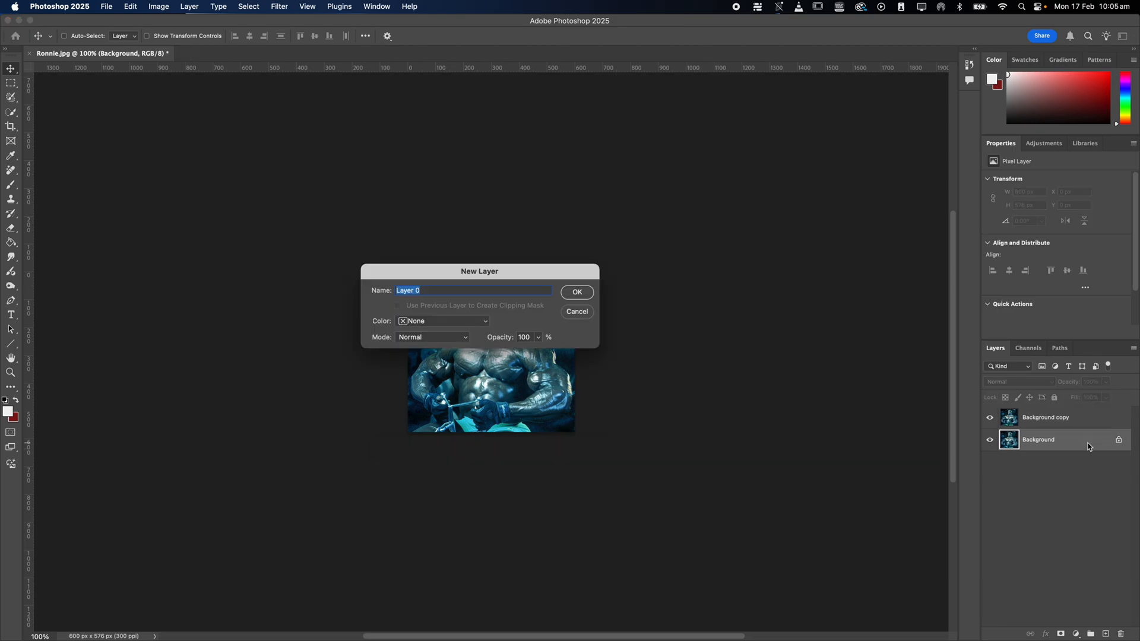
click(583, 292)
click(990, 419)
click(990, 419)
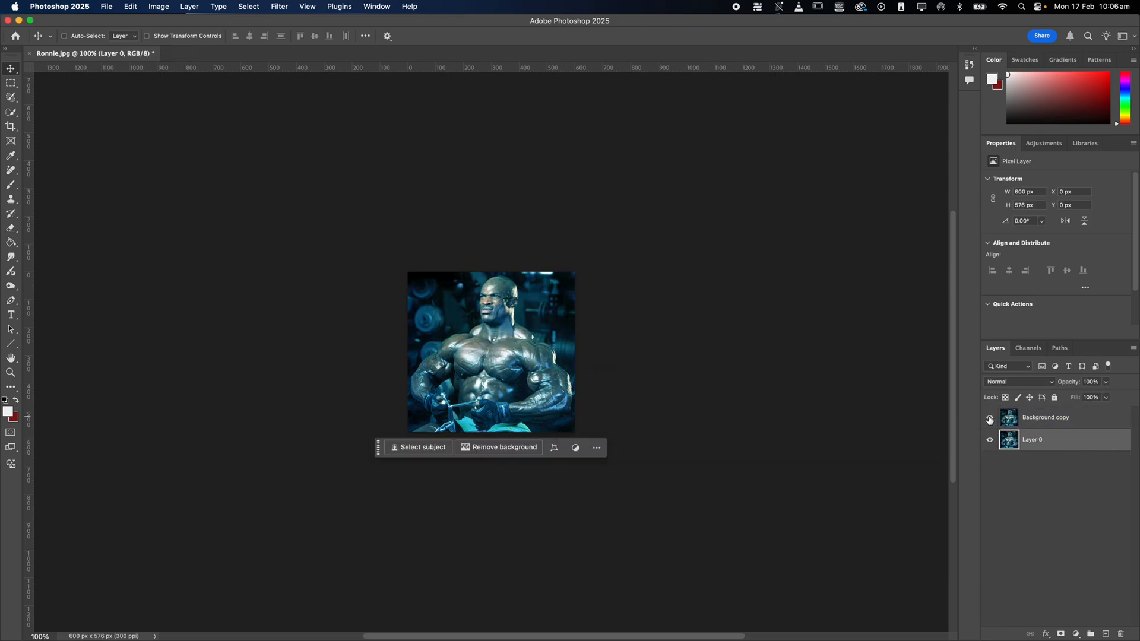
click(990, 446)
click(989, 447)
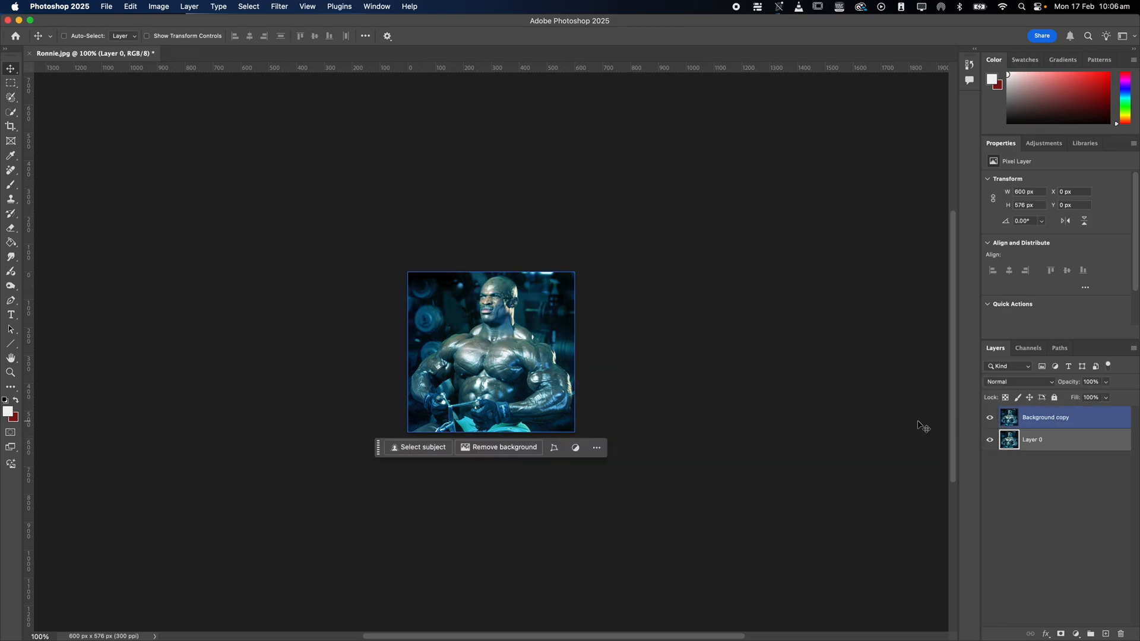
Try moving the Background copy up and to the right over Layer 0, and undo the move.
click(1003, 421)
drag(583, 298, 623, 254)
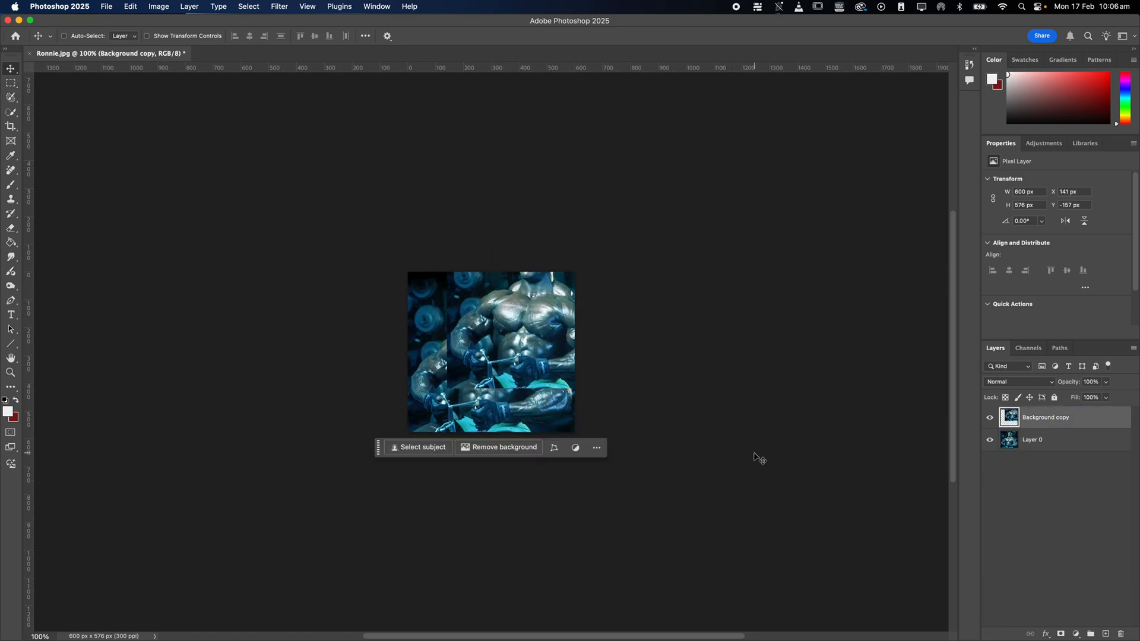
key(super+z)
click(1078, 439)
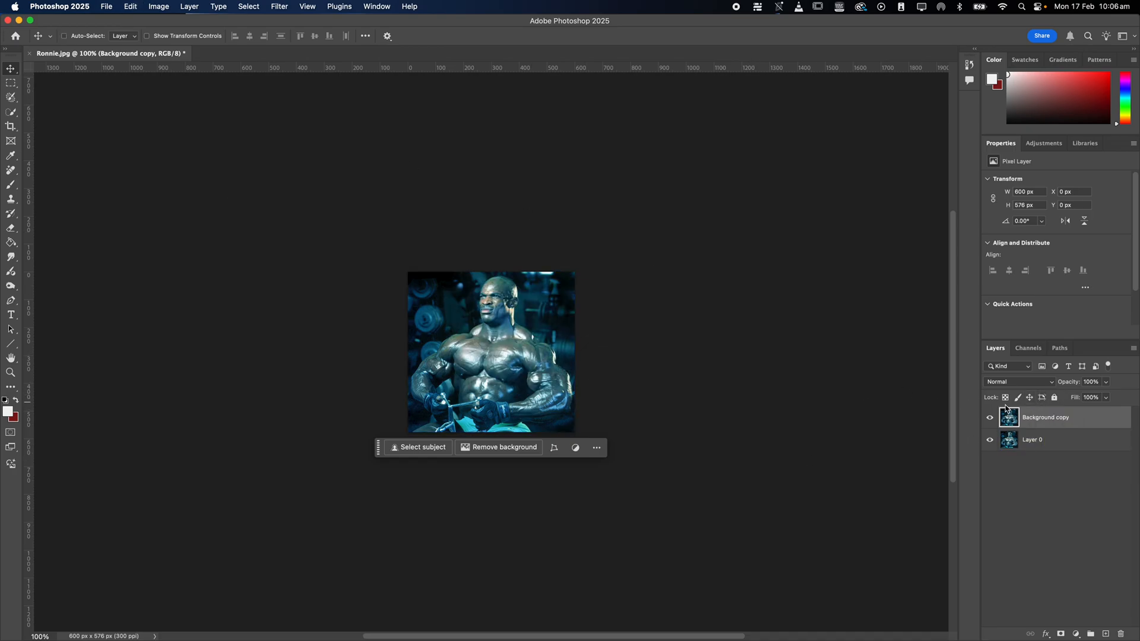
key(super+equal)
drag(219, 6, 167, 100)
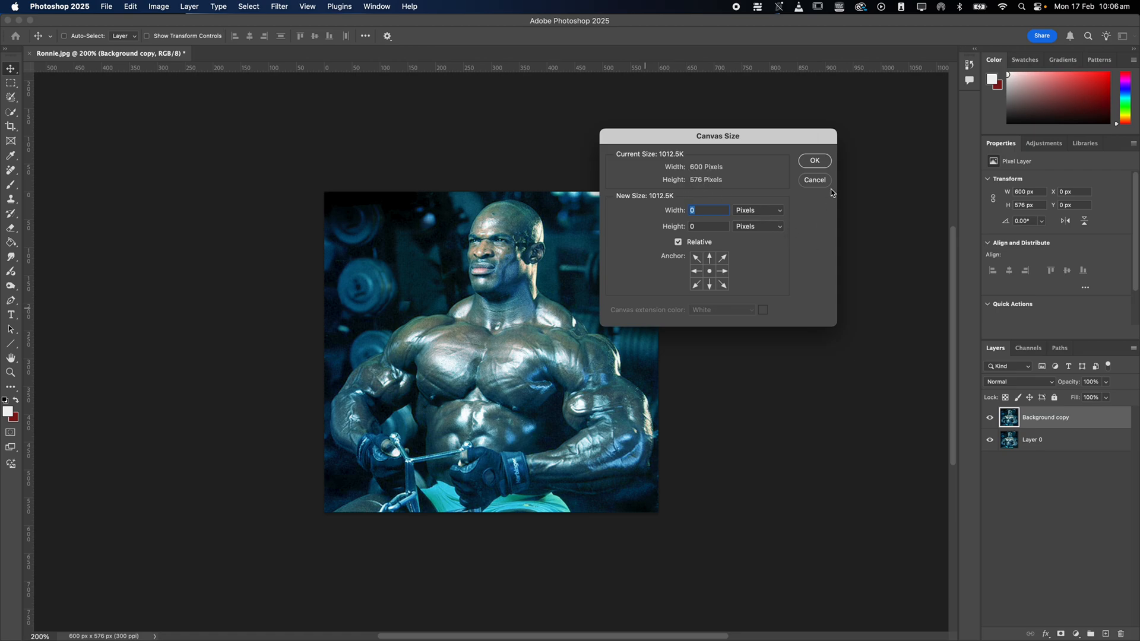
click(815, 180)
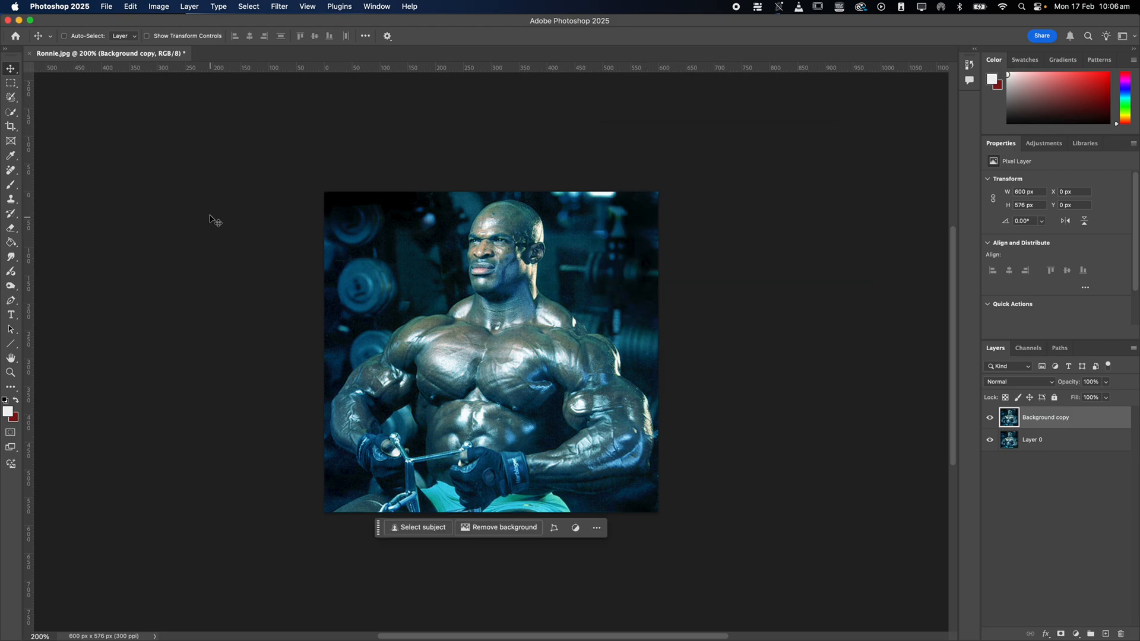
key(c)
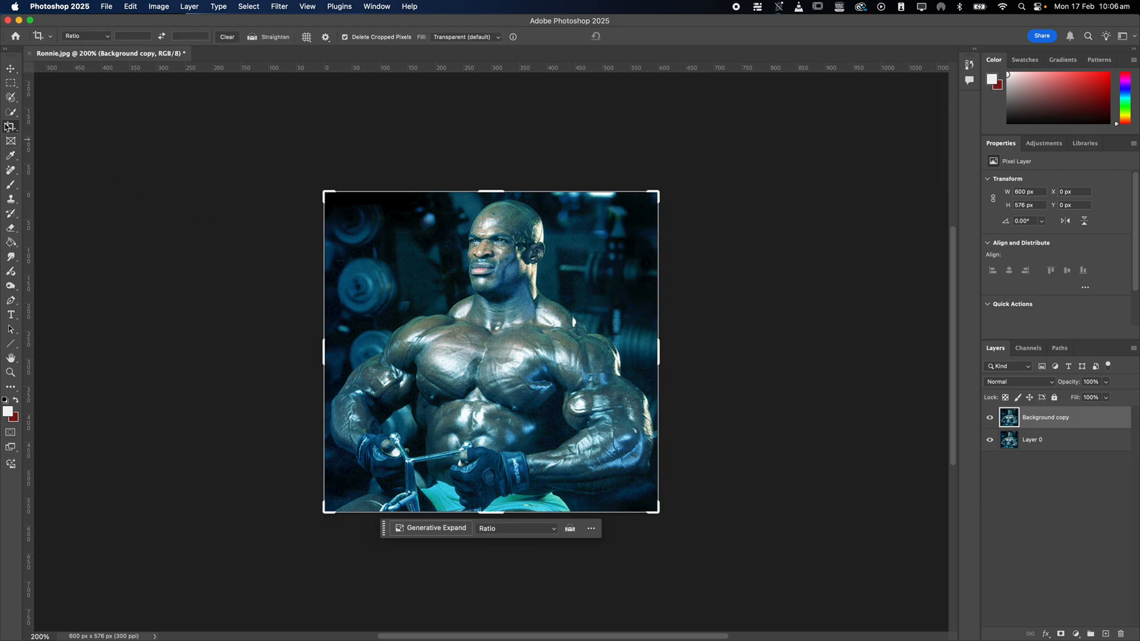
drag(658, 368, 819, 373)
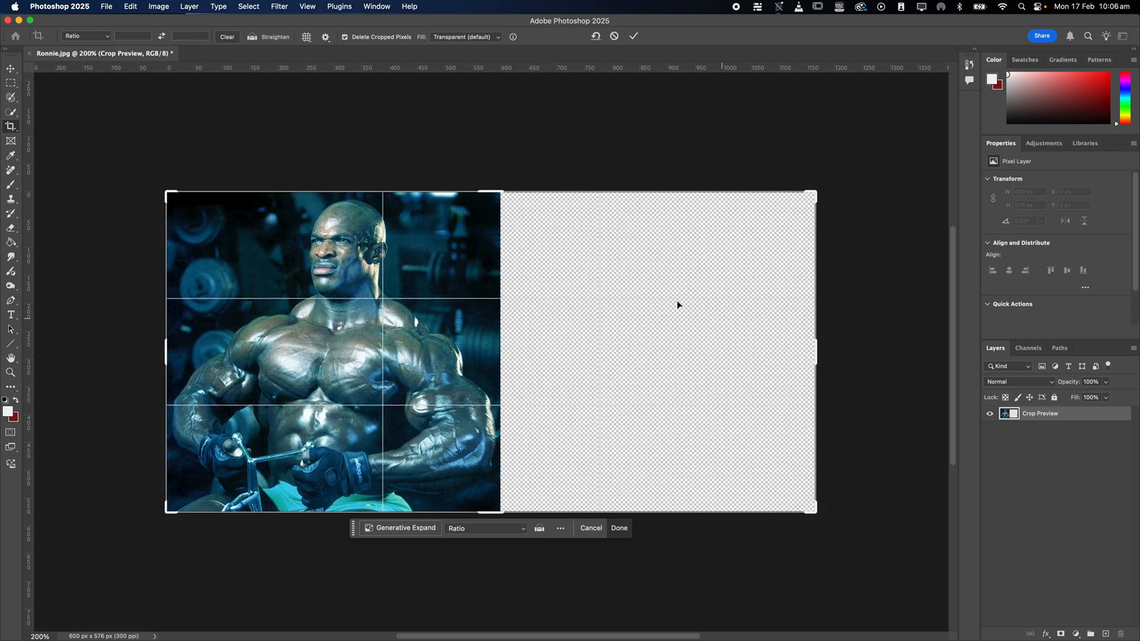
click(10, 69)
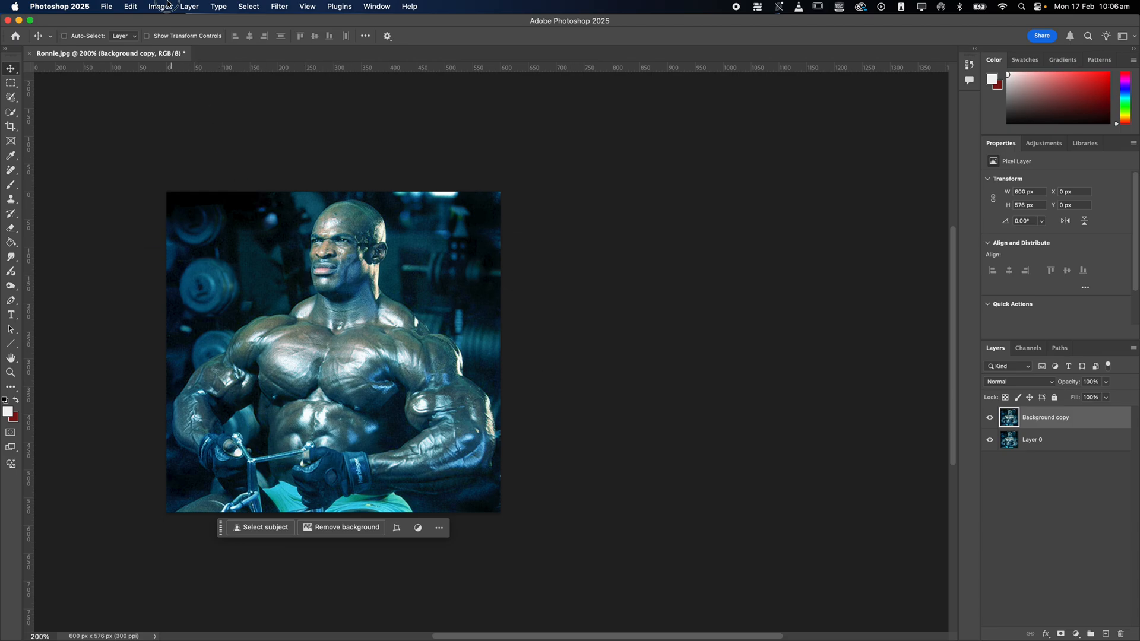
Extend the canvas to the right by a relative width of 100 percent, anchoring the image at the middle left.
click(166, 5)
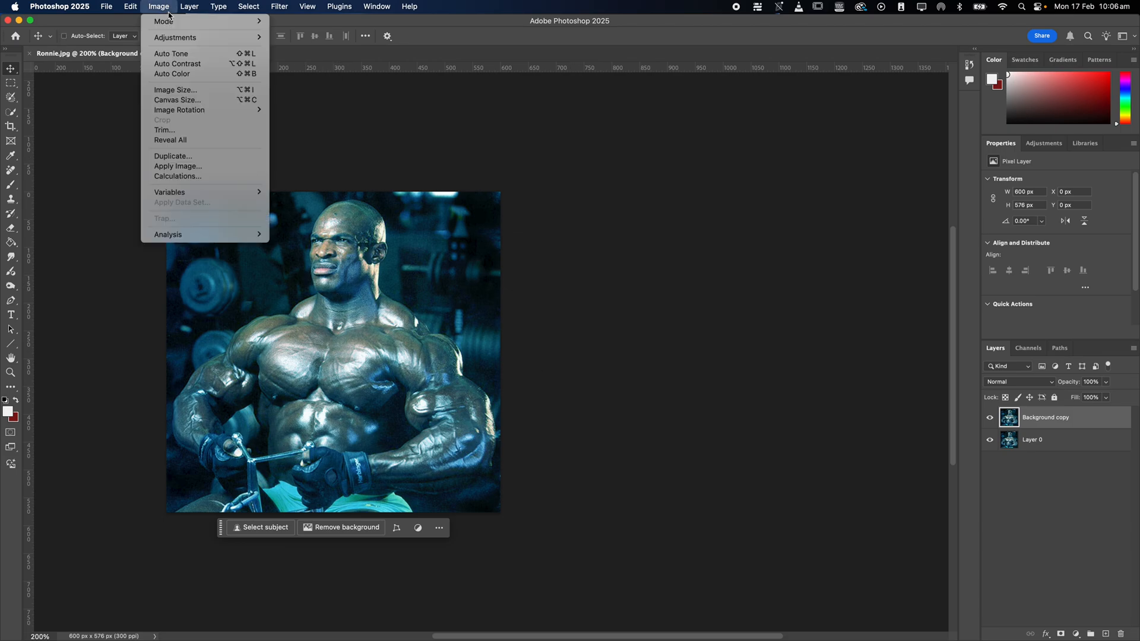
click(180, 106)
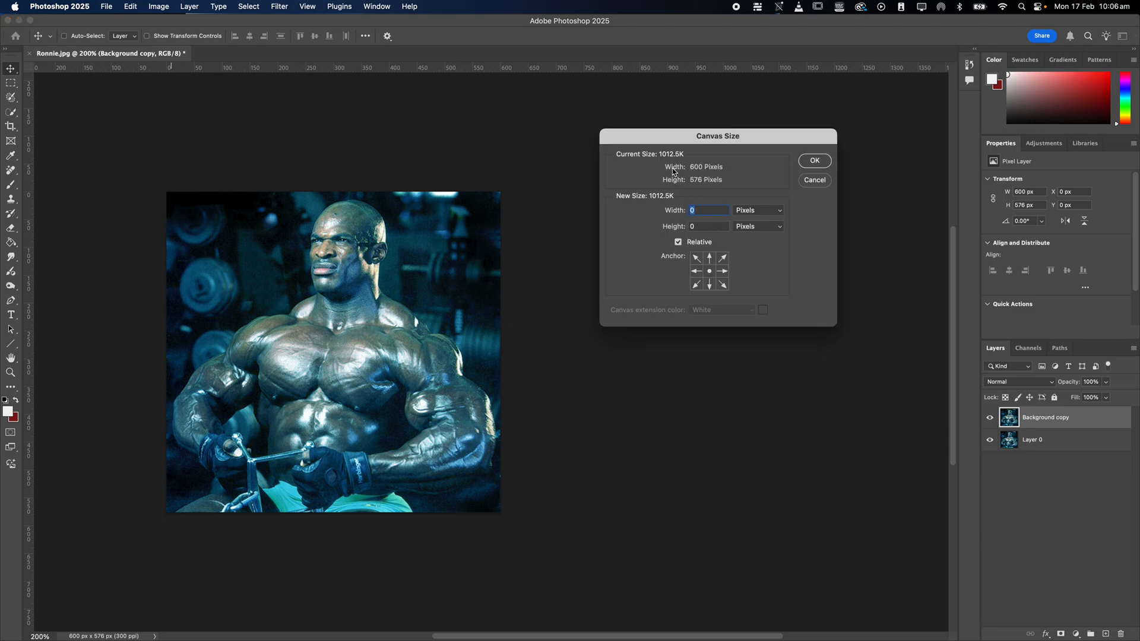
click(698, 273)
click(758, 214)
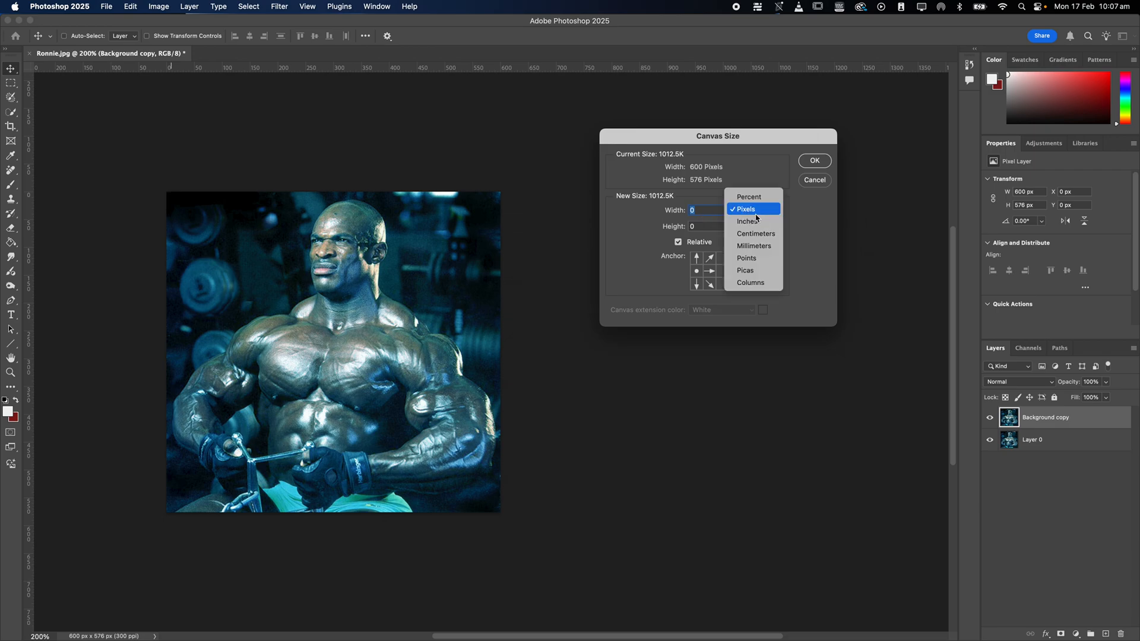
click(751, 198)
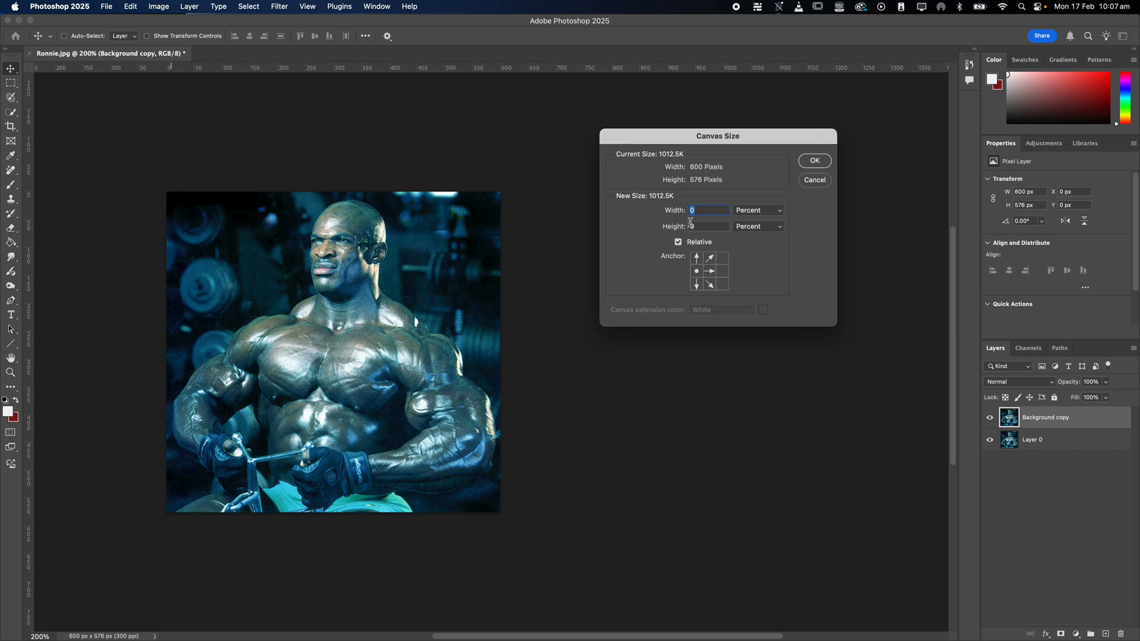
text(100)
click(815, 161)
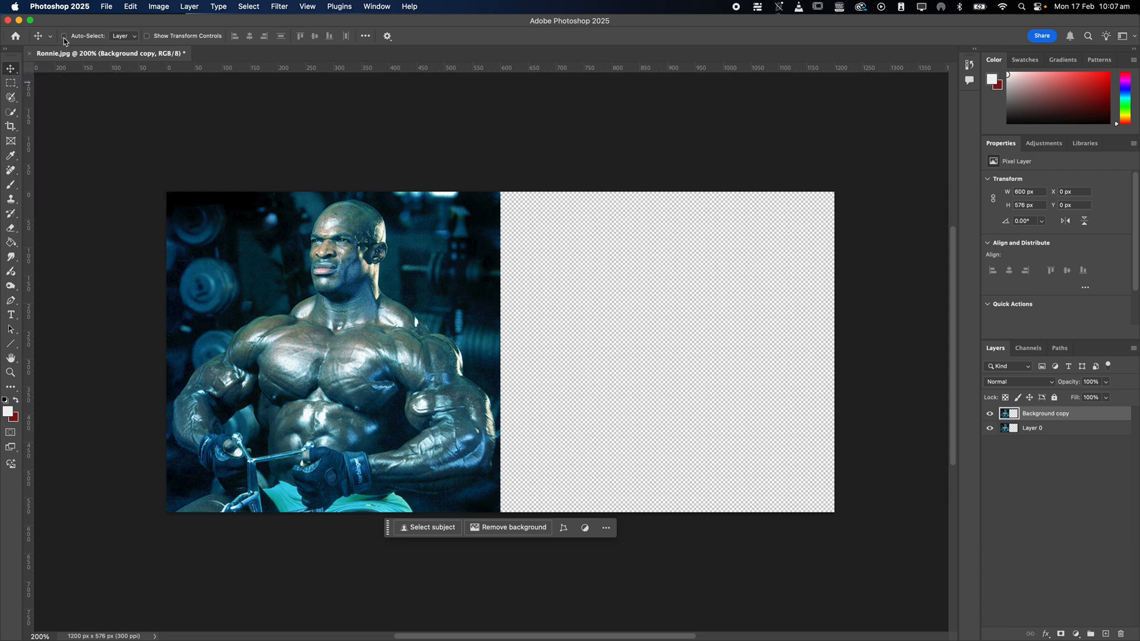
Move the Background copy into the empty right half of the canvas at X 600 px, Y 0 px, and check its visibility.
drag(383, 326, 717, 306)
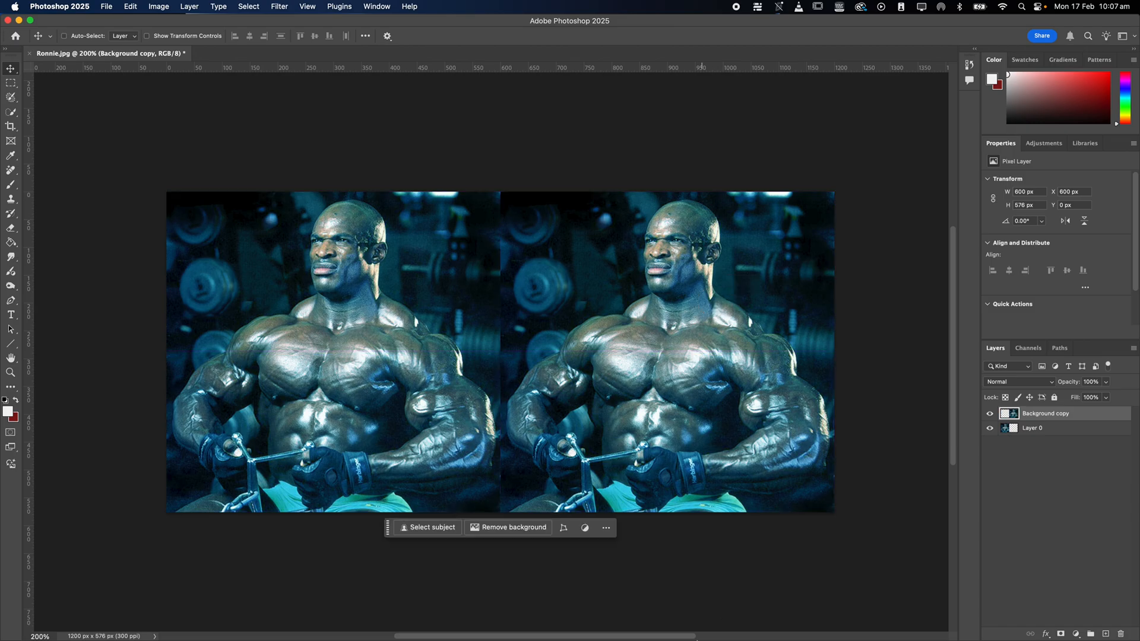
click(990, 414)
click(990, 414)
click(988, 415)
click(988, 416)
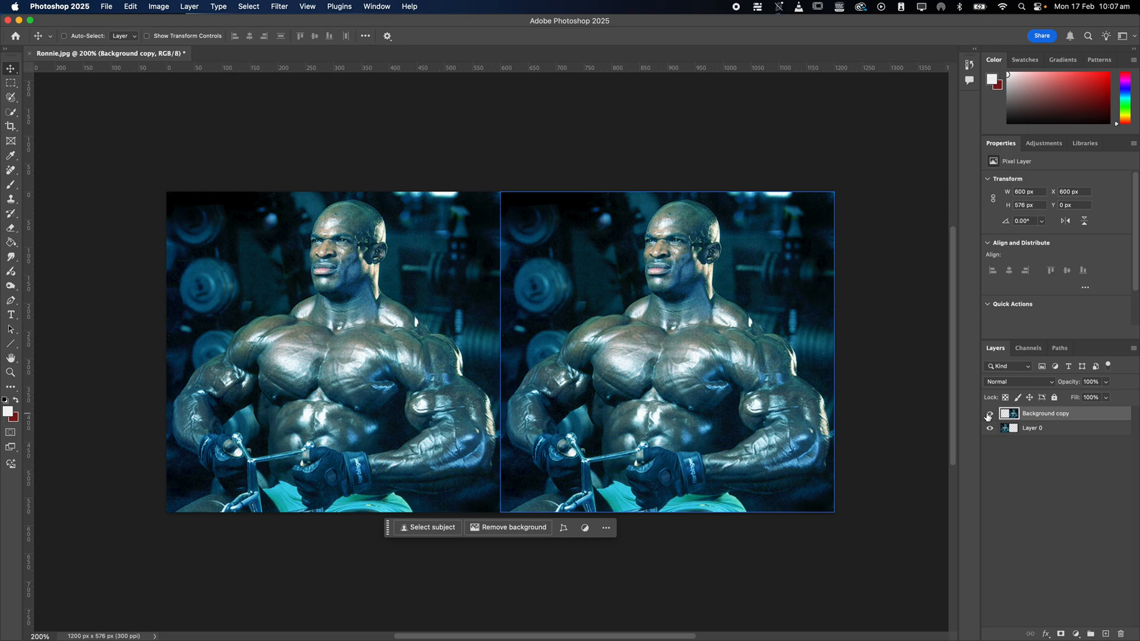
click(989, 415)
click(989, 415)
Convert the Background copy layer to a Smart Object and give the layer list more height.
right_click(1052, 419)
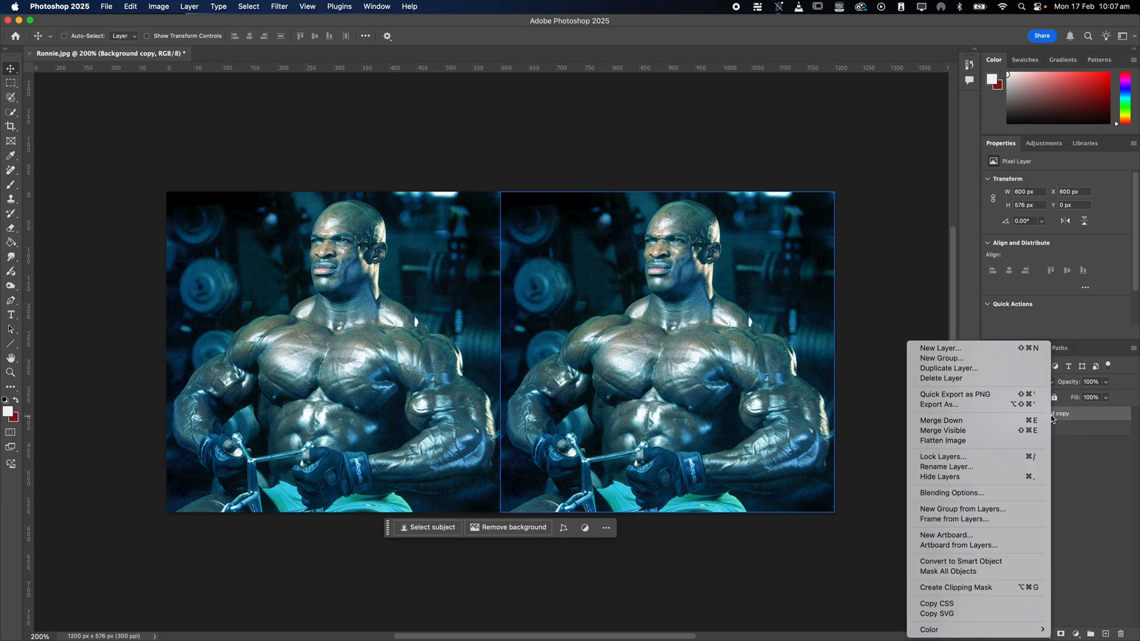
click(985, 562)
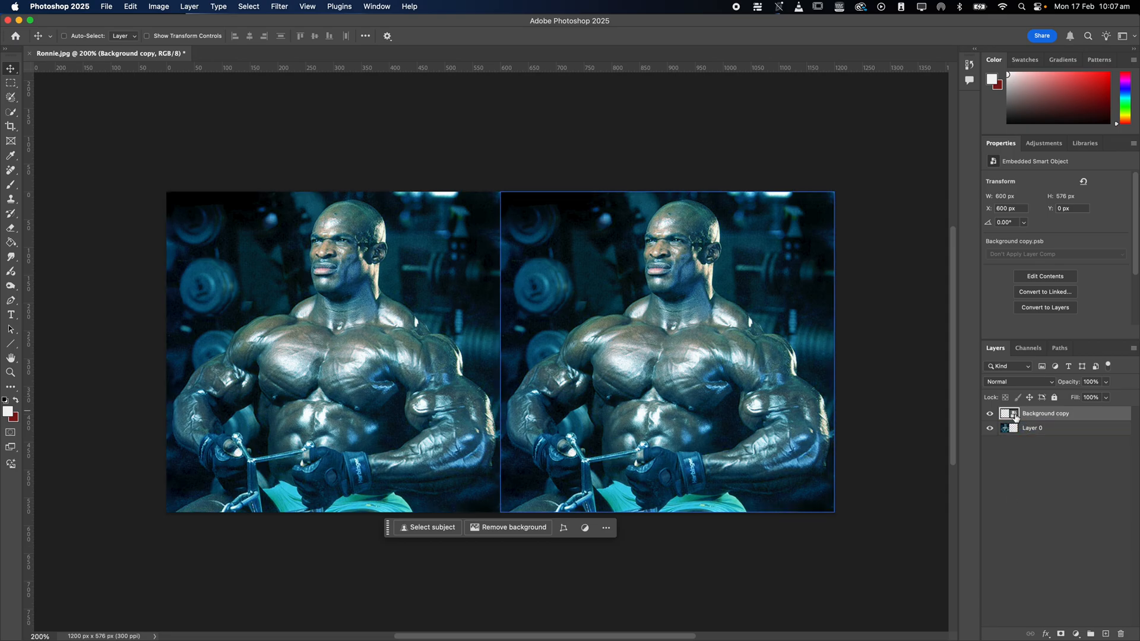
drag(1041, 338, 1041, 274)
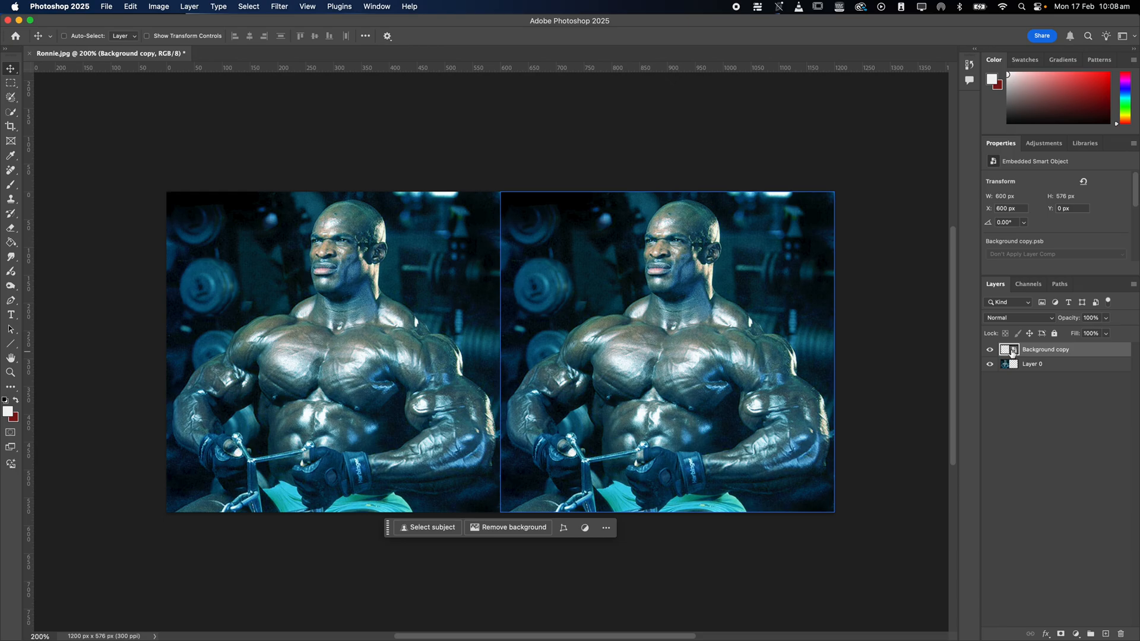
Check Layer 0 by hiding and showing it, and rename it Raster.
click(1015, 369)
click(990, 364)
click(990, 364)
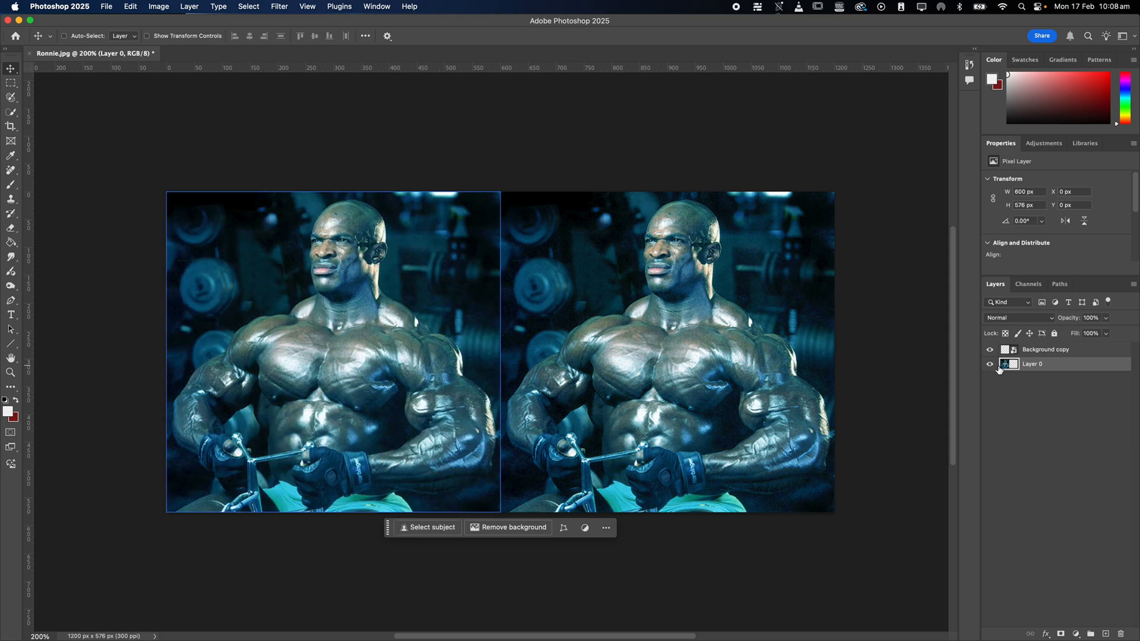
double_click(1032, 366)
text(Raster)
click(1038, 352)
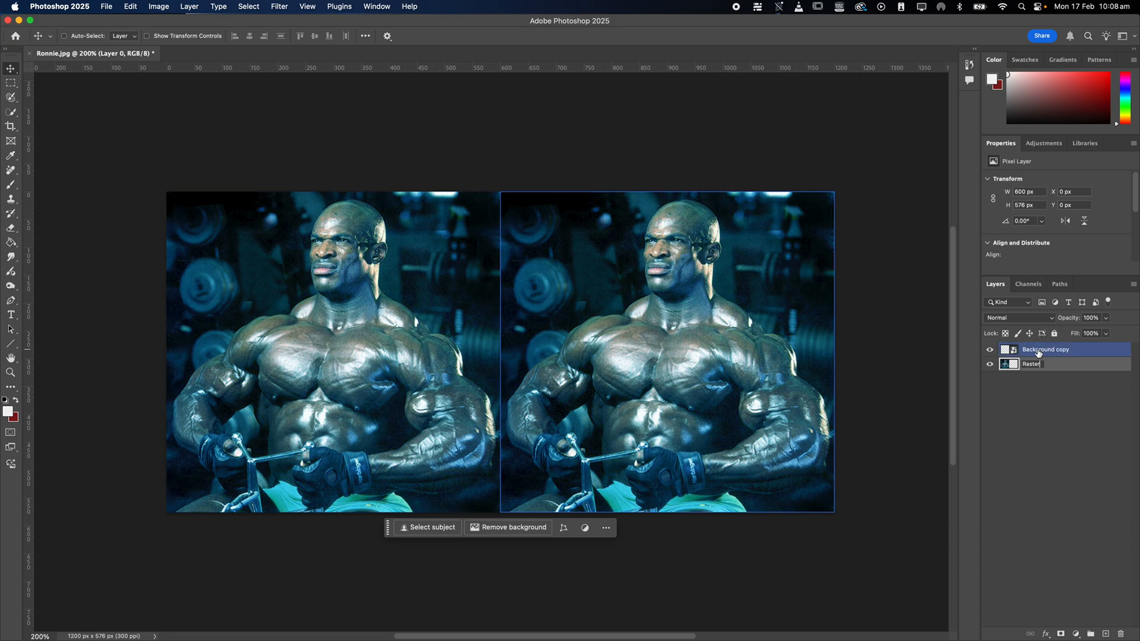
Rename the Background copy layer as Smart.
double_click(1039, 350)
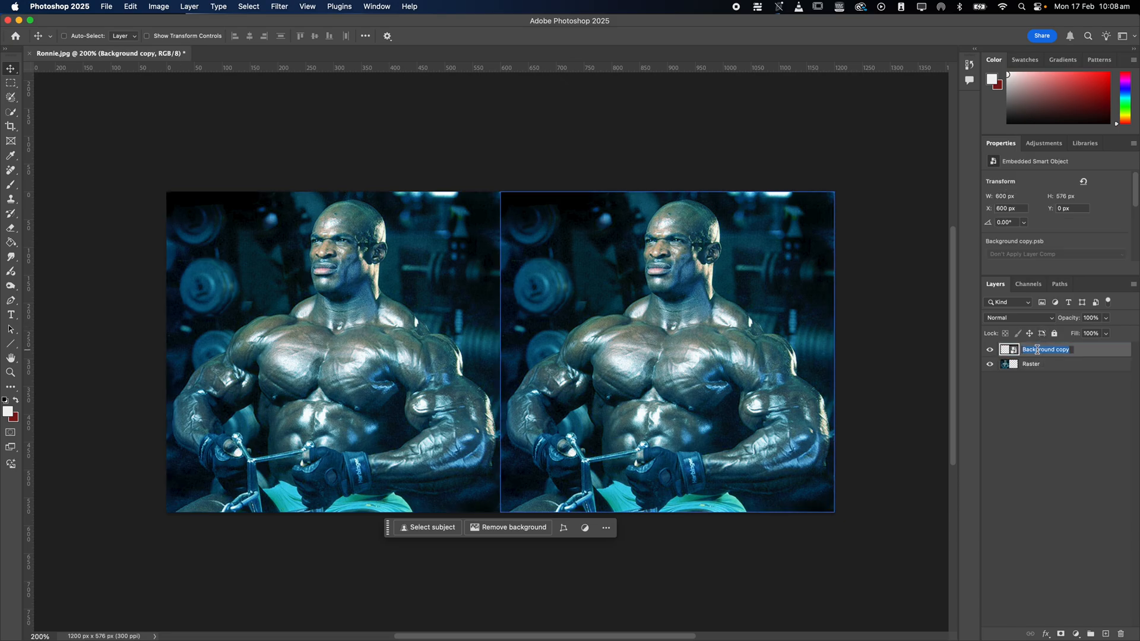
text(Smart)
key(Return)
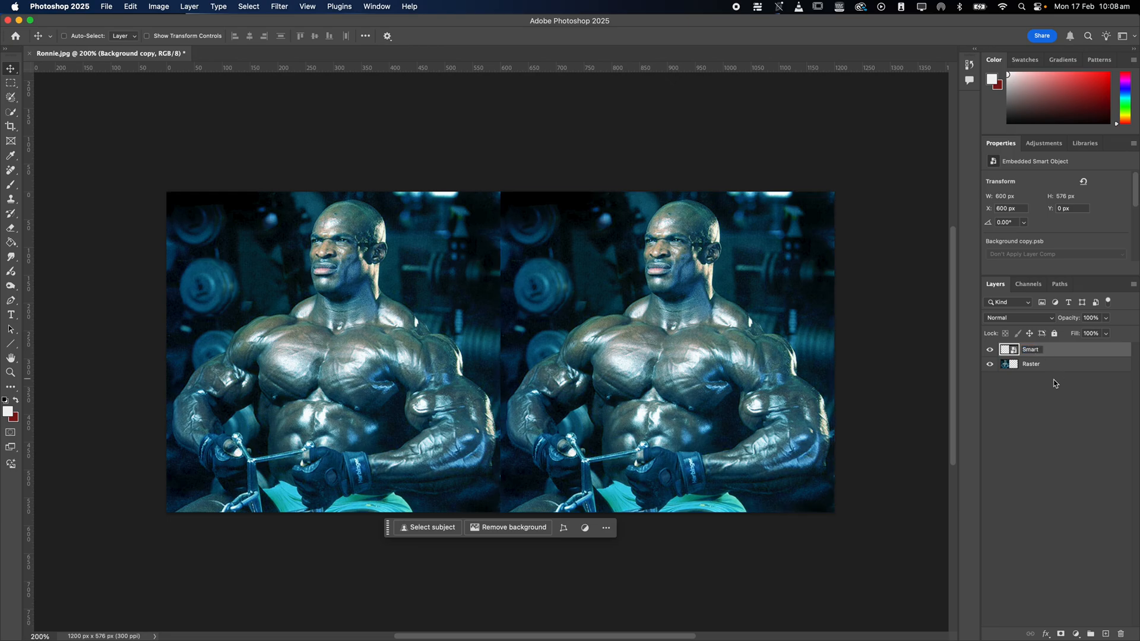
click(1041, 367)
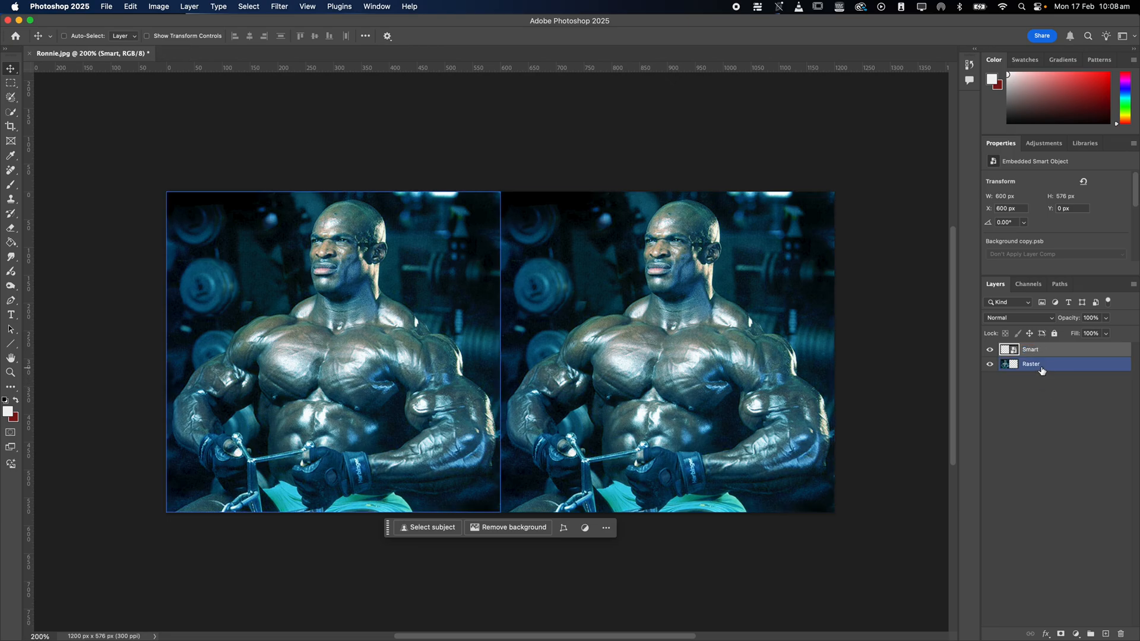
click(1048, 382)
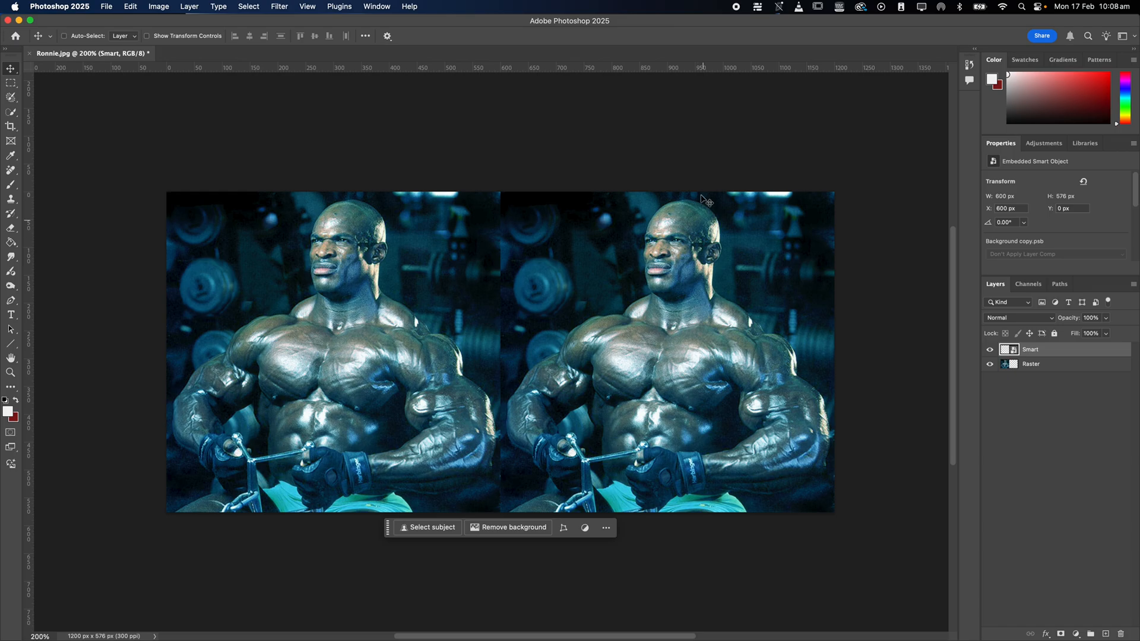
Examine the two images side by side, hiding and showing the Smart layer to identify its half.
key(z)
drag(603, 249, 564, 298)
drag(601, 417, 569, 333)
drag(523, 359, 512, 365)
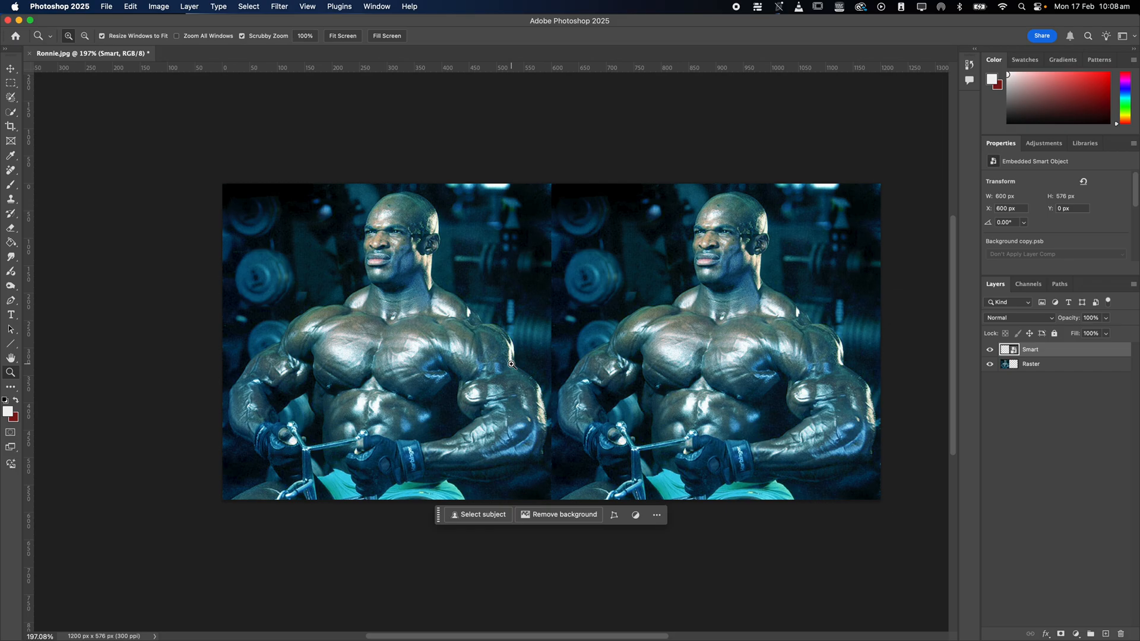
click(1049, 364)
click(1048, 349)
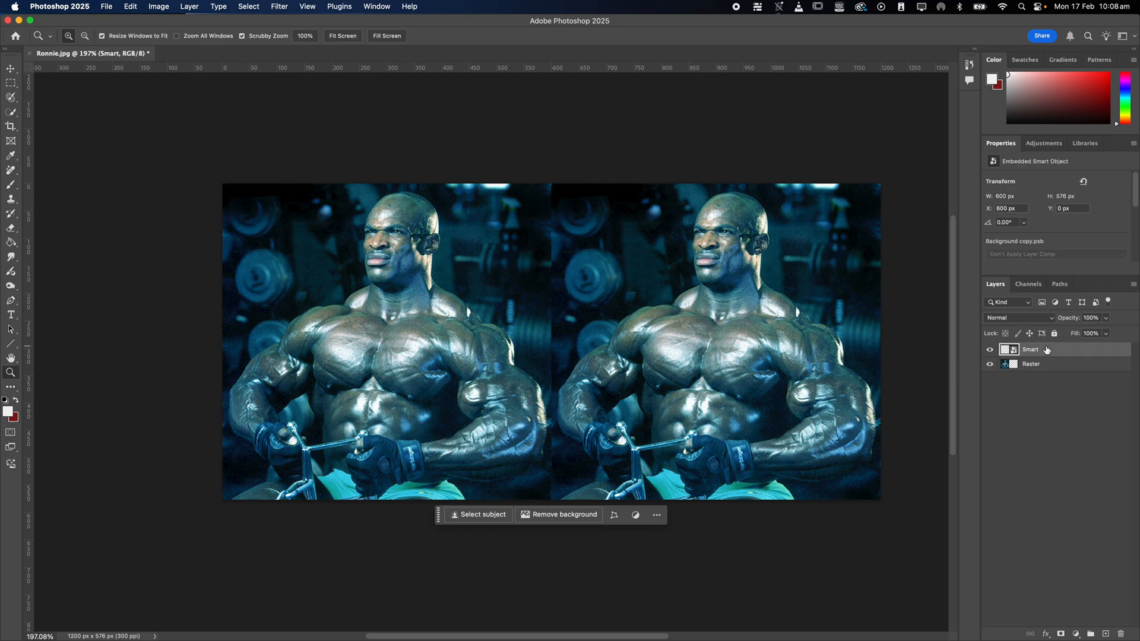
click(990, 350)
click(990, 350)
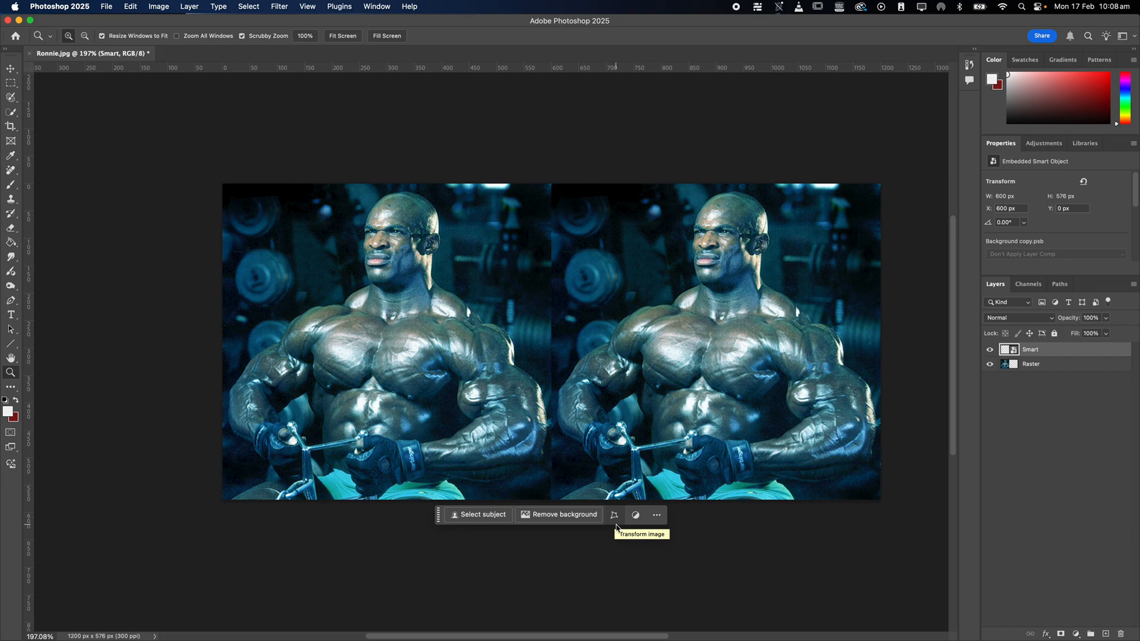
Scale the Smart and Raster layers together, with linked proportions, down to 0.46% of their size.
shift+click(1058, 368)
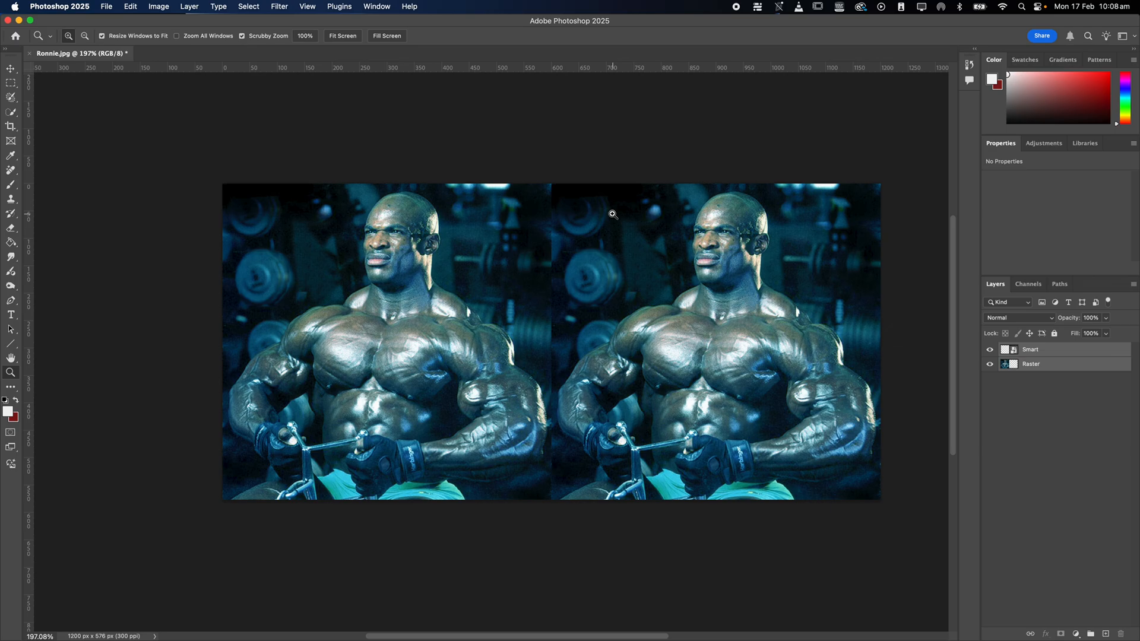
key(super+t)
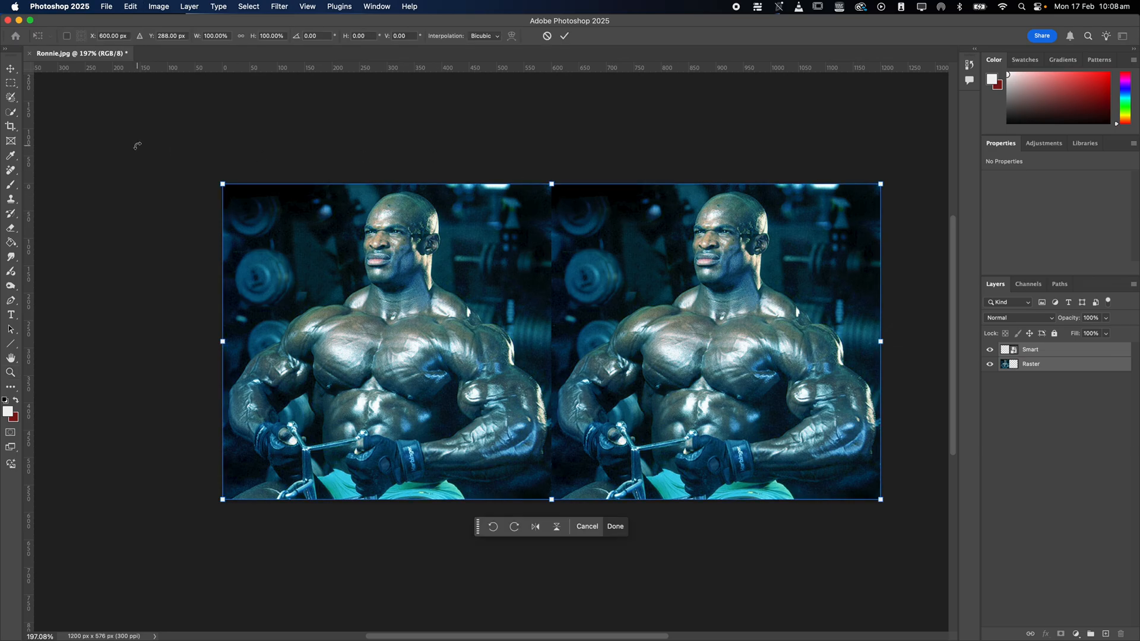
click(136, 8)
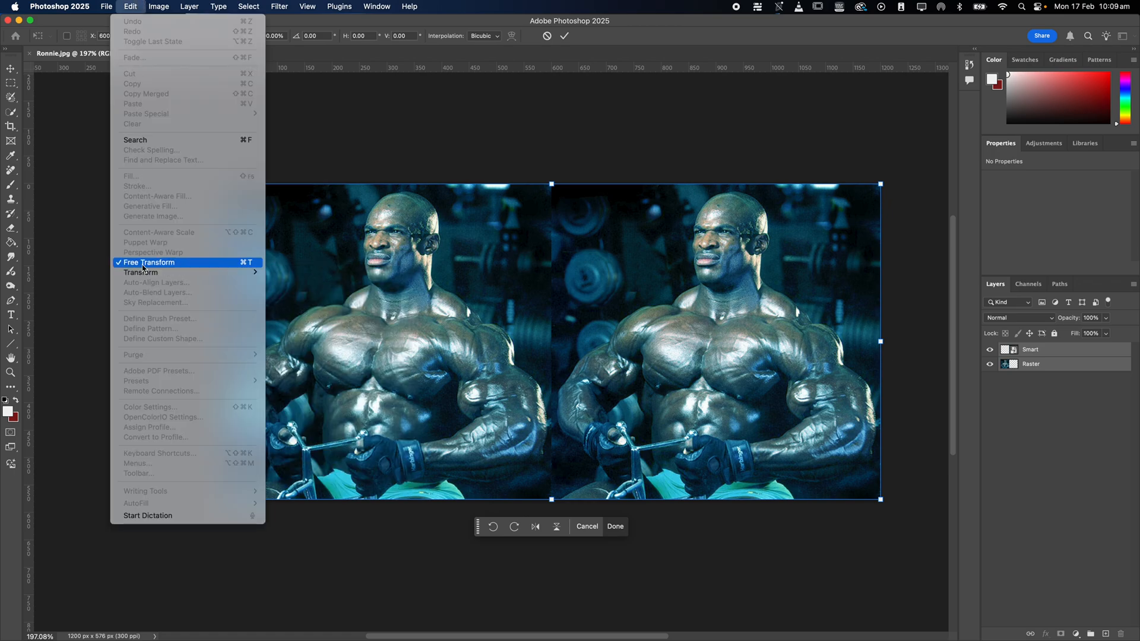
click(418, 27)
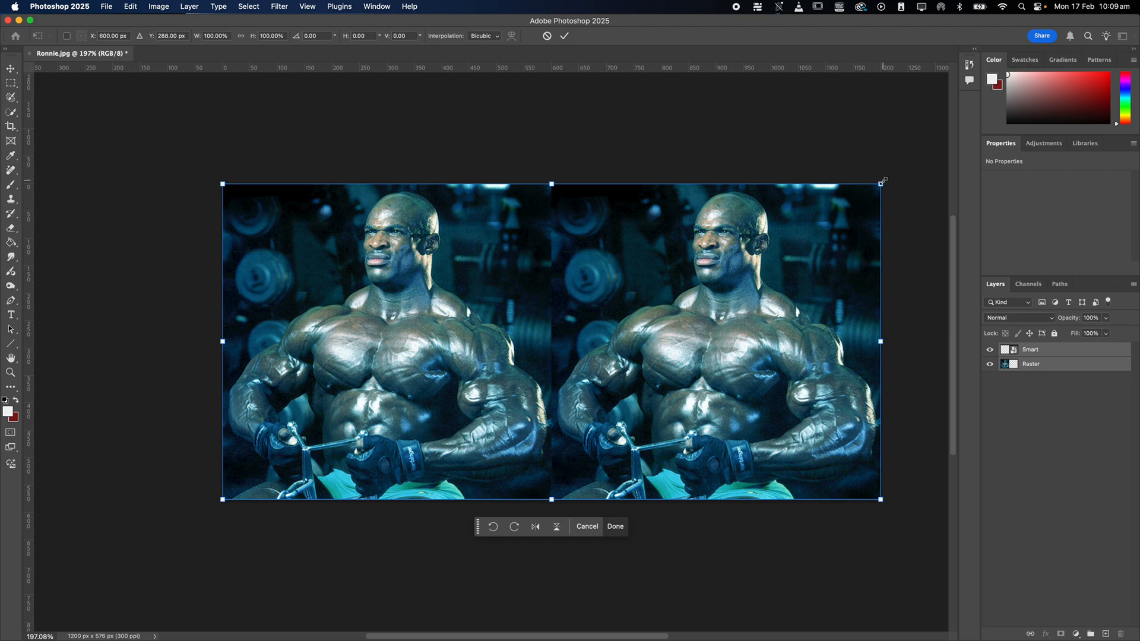
click(241, 37)
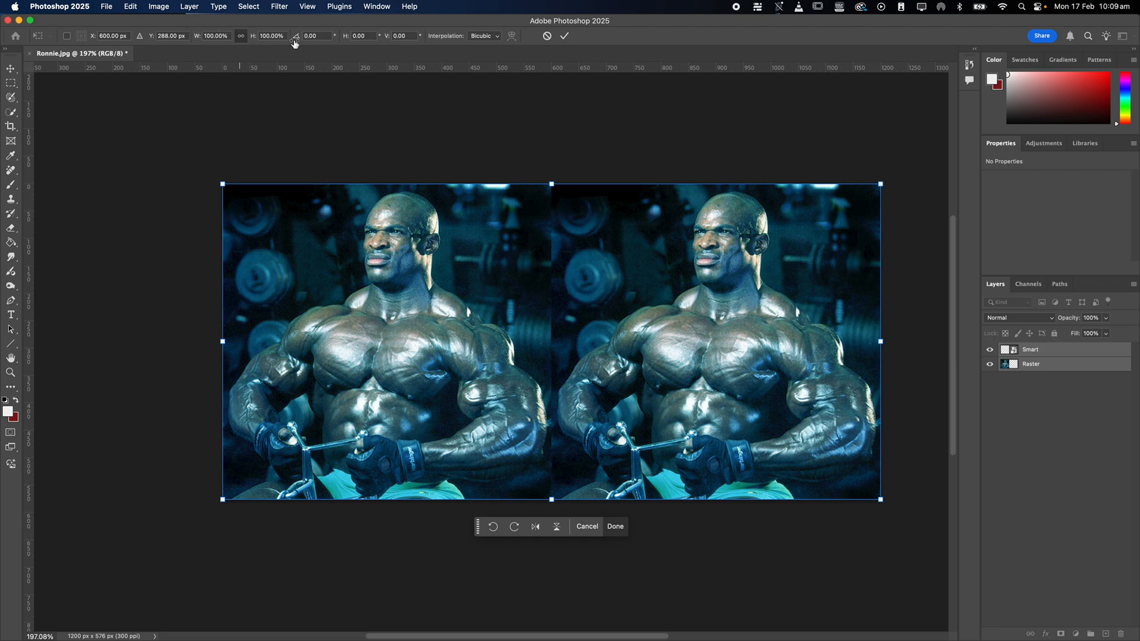
drag(881, 184, 211, 450)
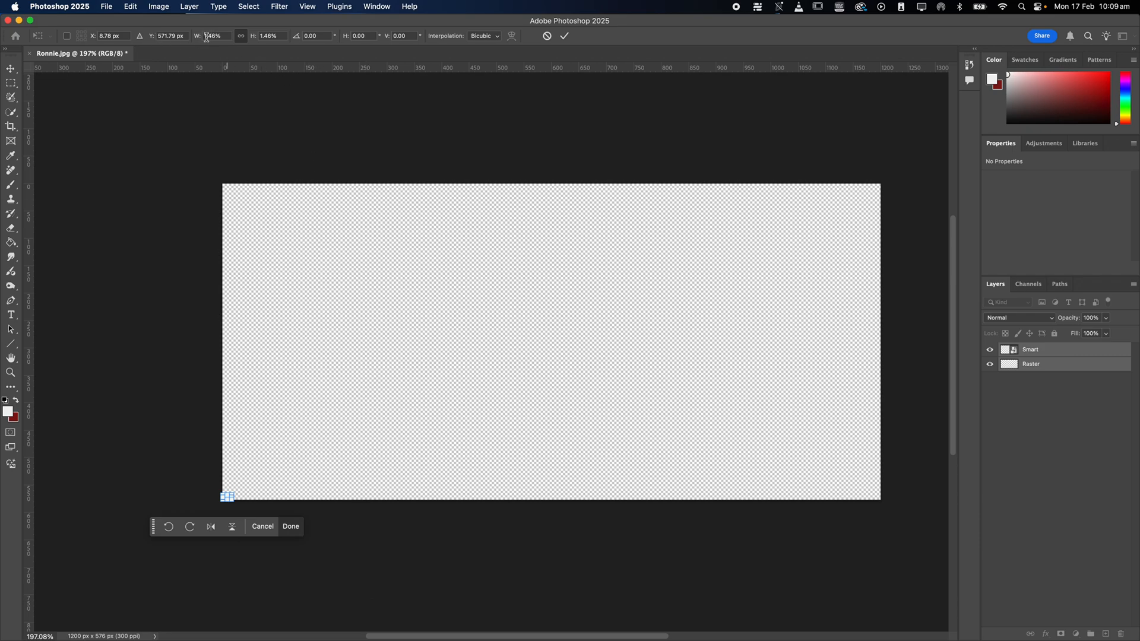
drag(201, 37, 198, 39)
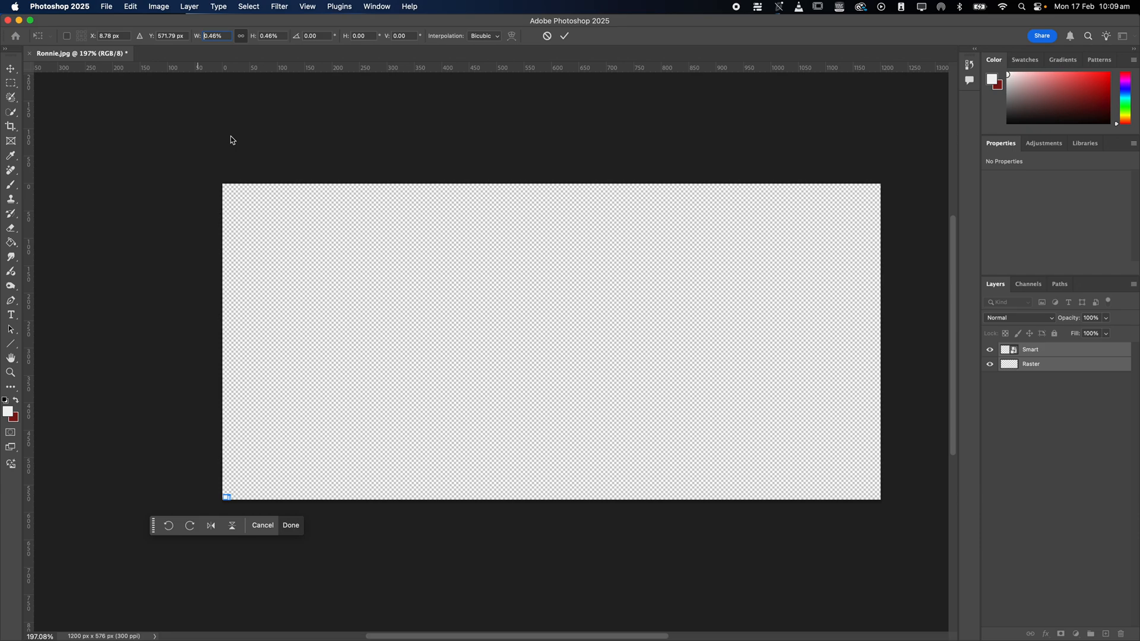
click(564, 37)
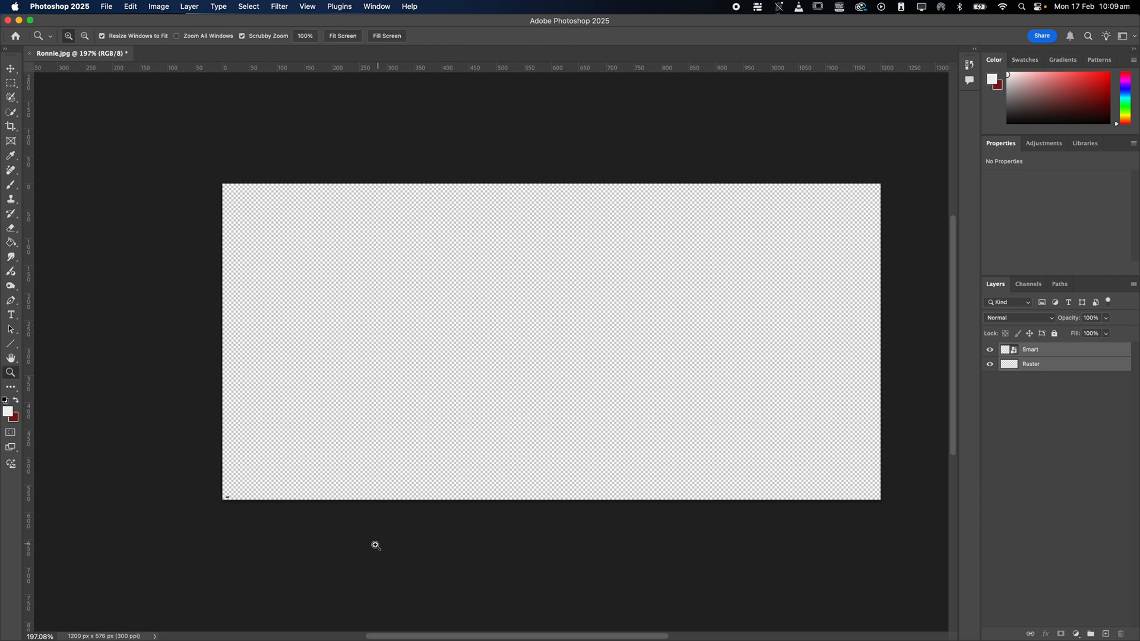
Inspect the shrunken images' pixels and scale both layers back up to about 19,100%, nearly filling the canvas height.
drag(237, 494, 348, 523)
drag(276, 544, 361, 415)
drag(274, 393, 366, 393)
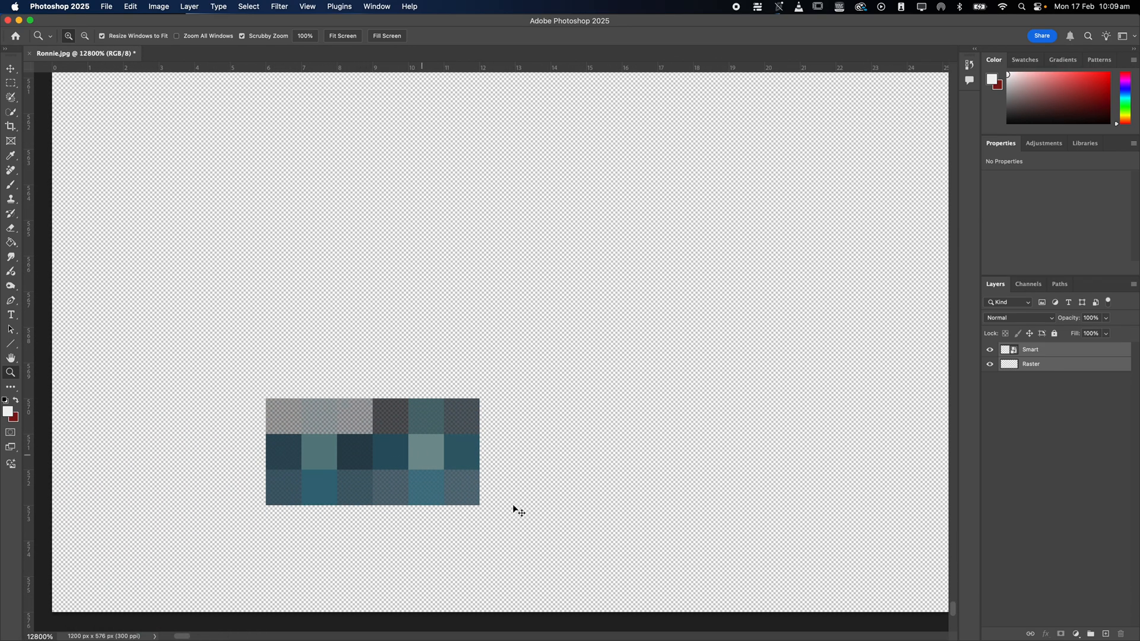
key(super+0)
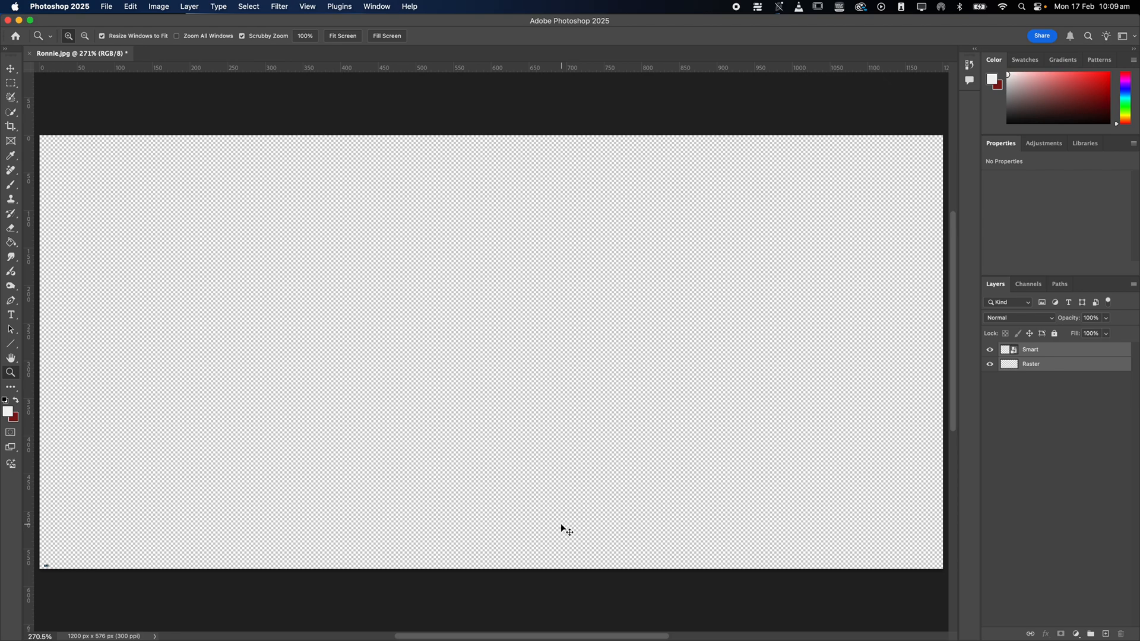
key(super+t)
drag(52, 561, 829, 221)
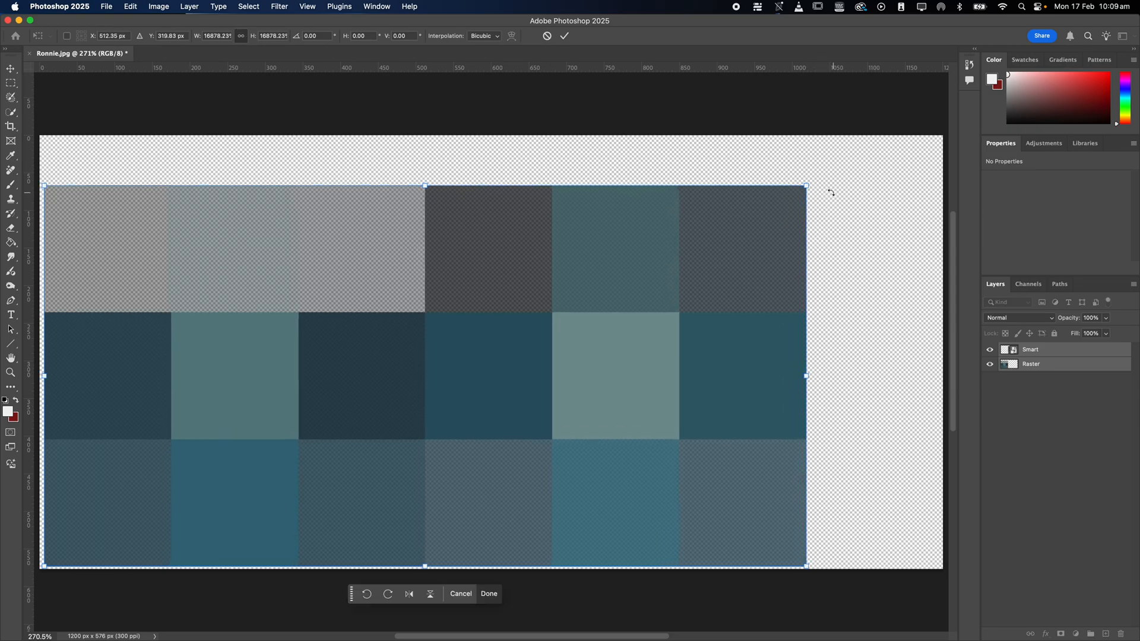
drag(807, 186, 917, 143)
mouse_move(648, 401)
mouse_down()
mouse_move(761, 358)
mouse_move(649, 380)
mouse_move(664, 386)
mouse_up()
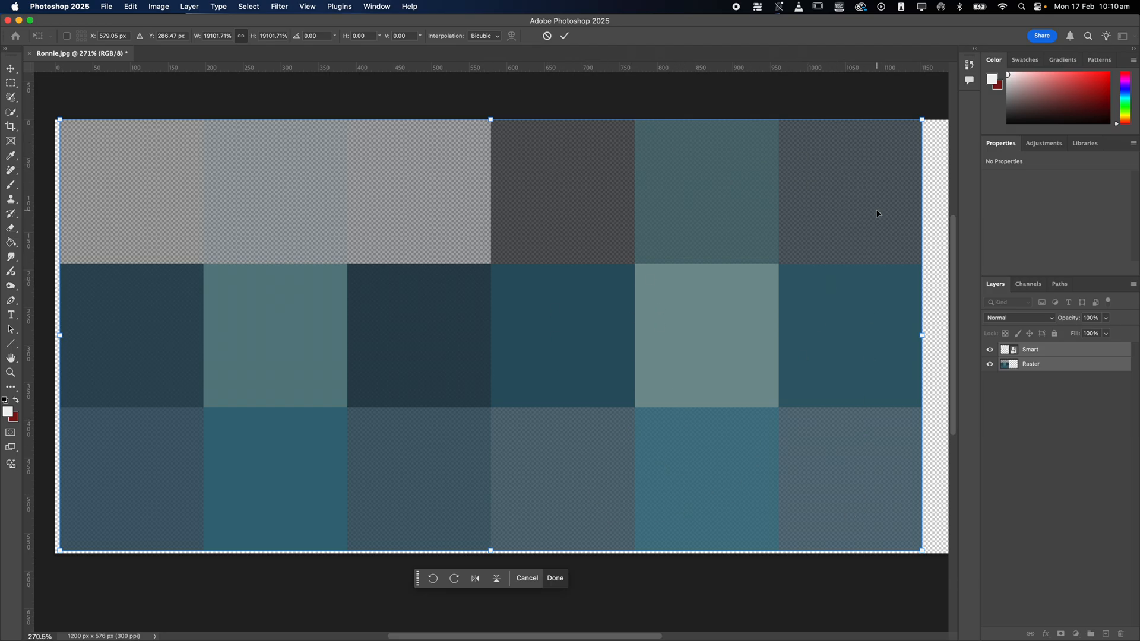
key(Return)
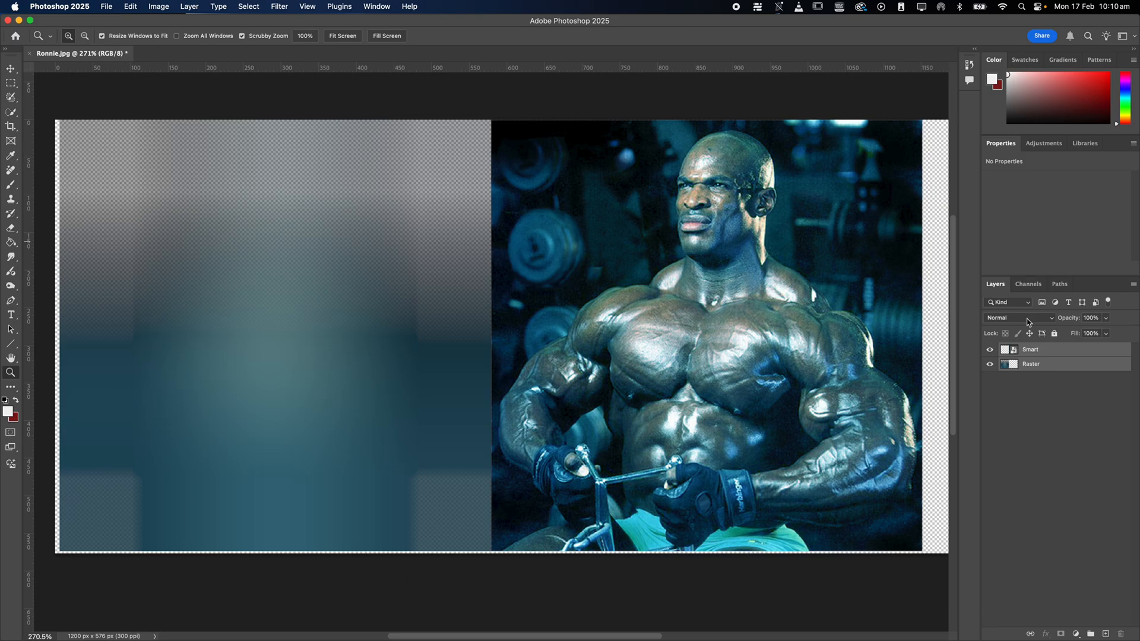
Compare the image quality of the rescaled Raster and Smart layers, hiding and showing each in turn.
click(989, 365)
click(989, 365)
click(990, 366)
click(989, 366)
click(990, 366)
click(990, 366)
click(1065, 365)
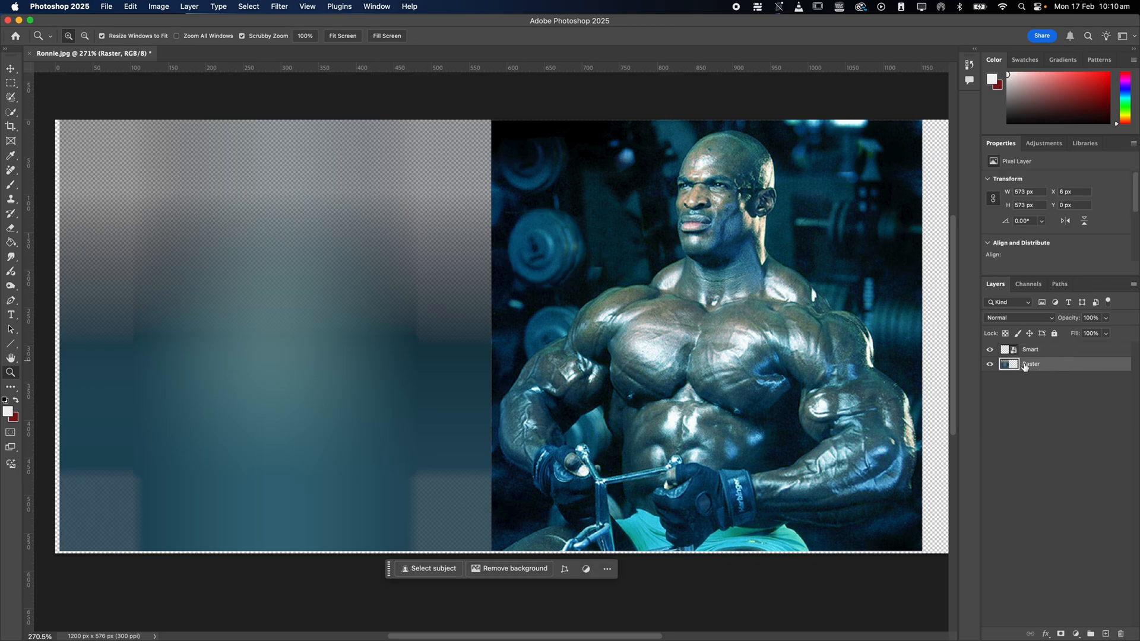
click(1041, 352)
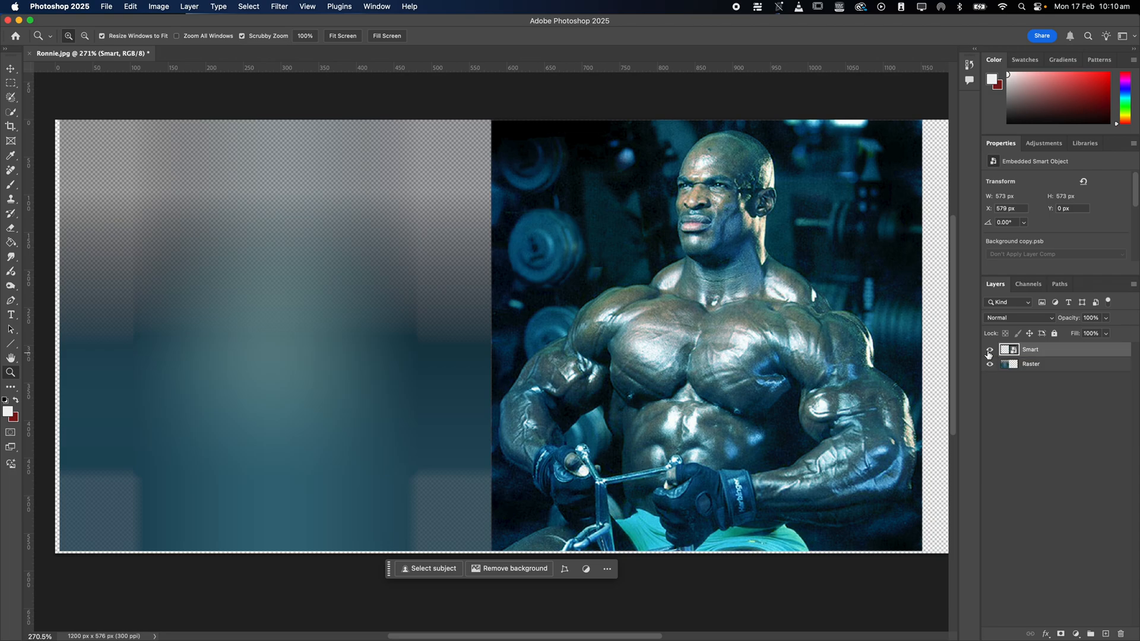
alt+click(989, 352)
alt+click(989, 353)
Undo the visibility changes and both scaling operations on the Raster and Smart layers.
key(super+z)
key(super+z)
key(super+z)
key(super+z)
key(super+z)
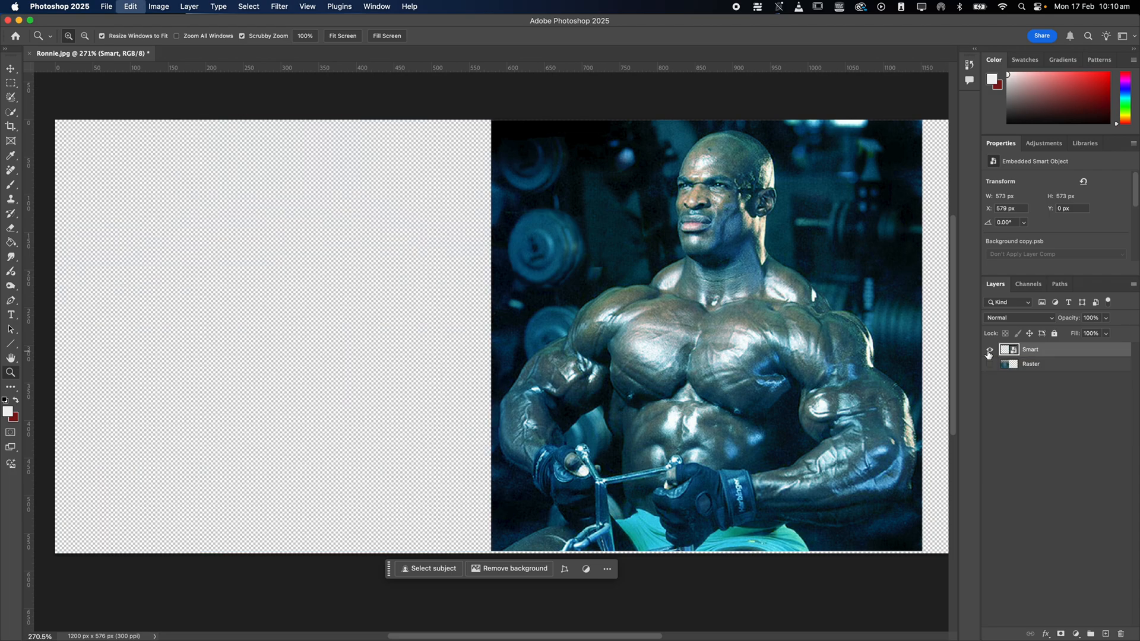
key(super+z)
key(super+z)
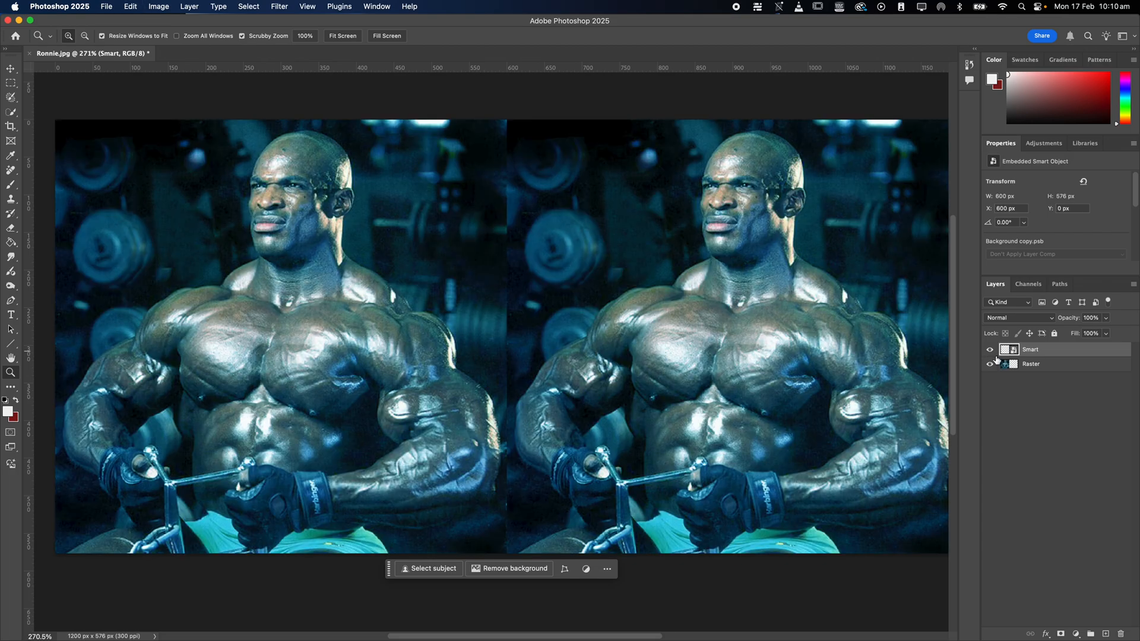
Apply an Emboss filter to the Smart layer with angle 50°, height 5 pixels and amount 31%, and toggle it to compare.
click(990, 351)
click(991, 351)
click(279, 7)
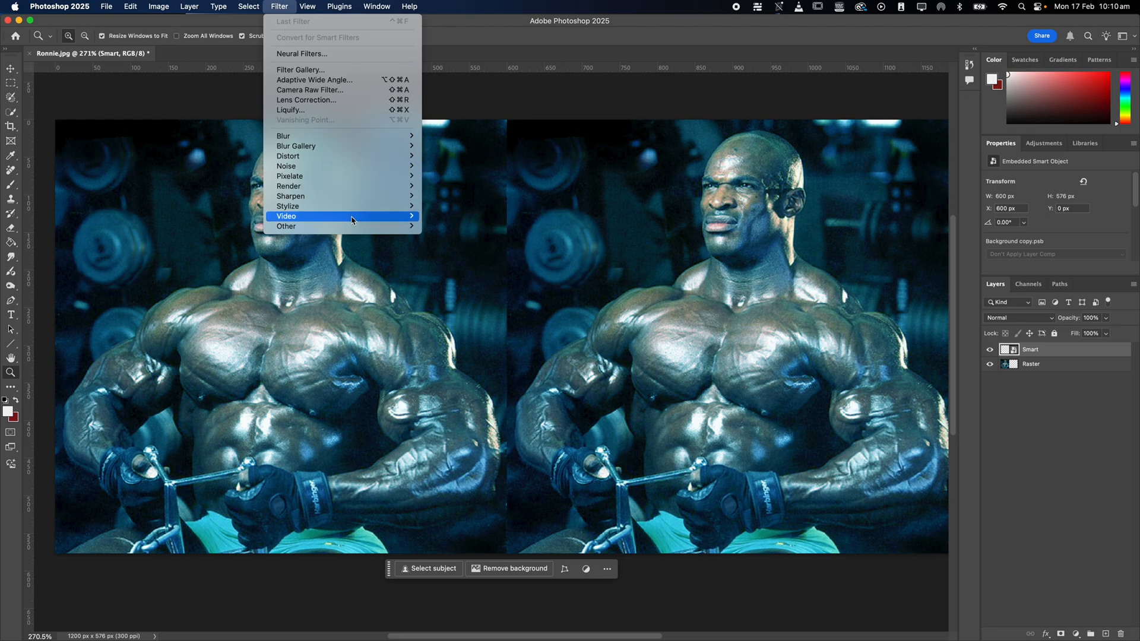
mouse_move(357, 227)
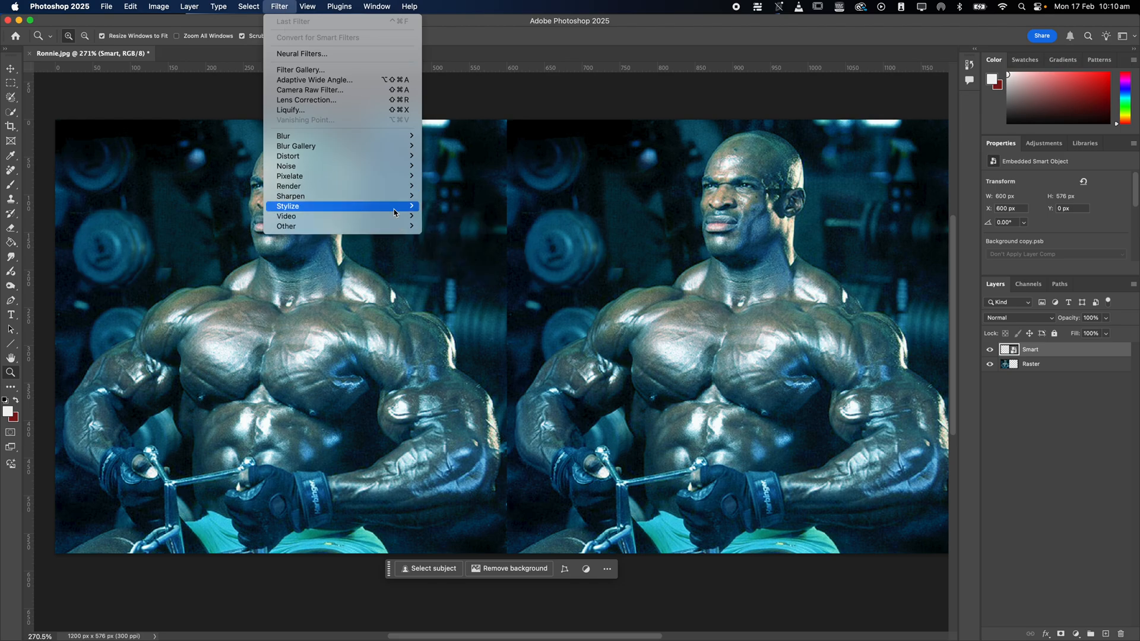
mouse_move(394, 212)
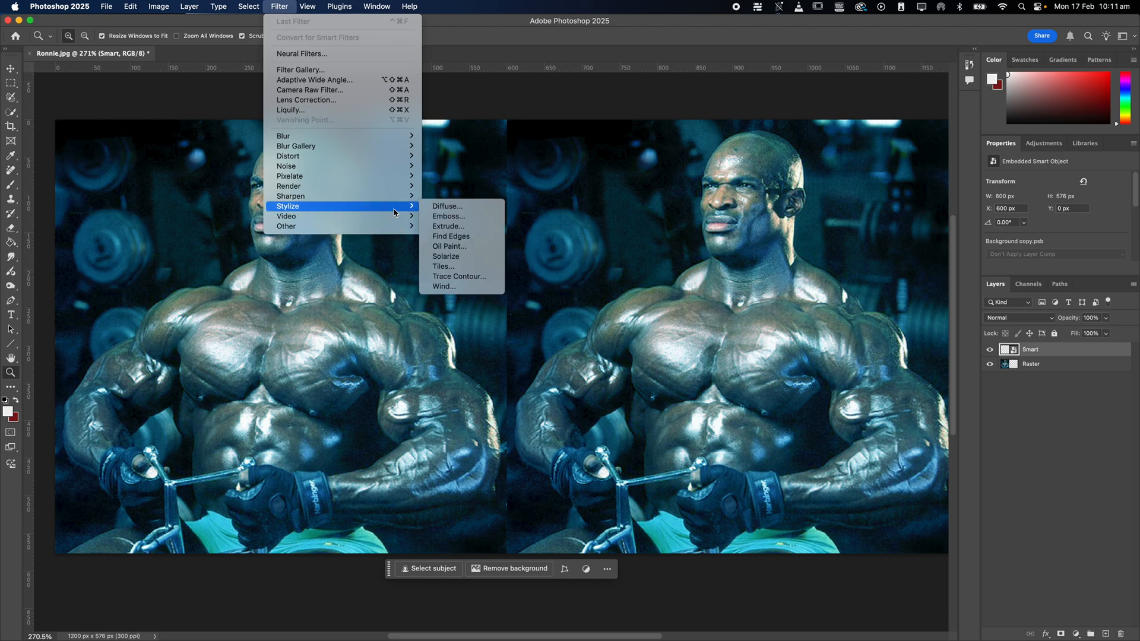
click(446, 217)
drag(587, 142, 424, 75)
drag(355, 262, 342, 266)
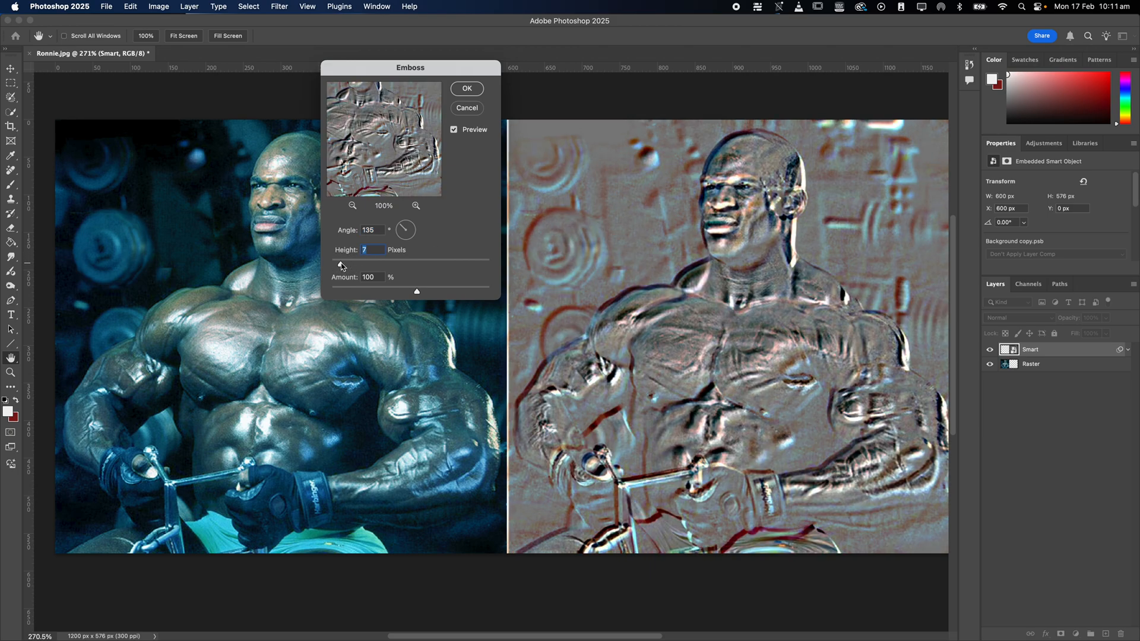
drag(405, 289, 342, 266)
click(413, 219)
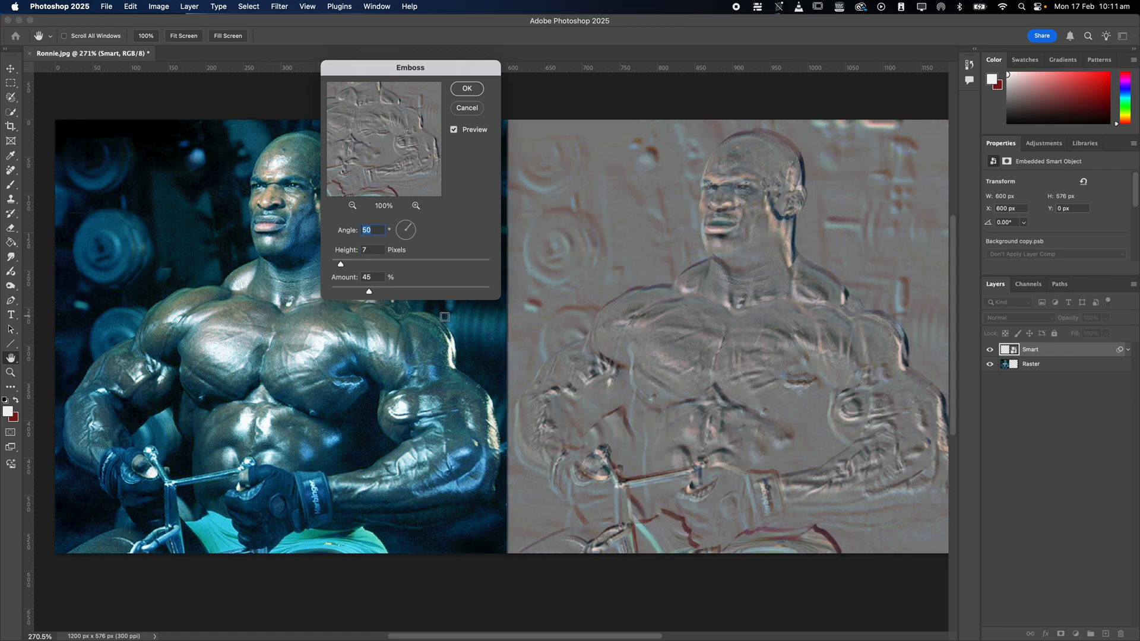
drag(340, 264, 358, 295)
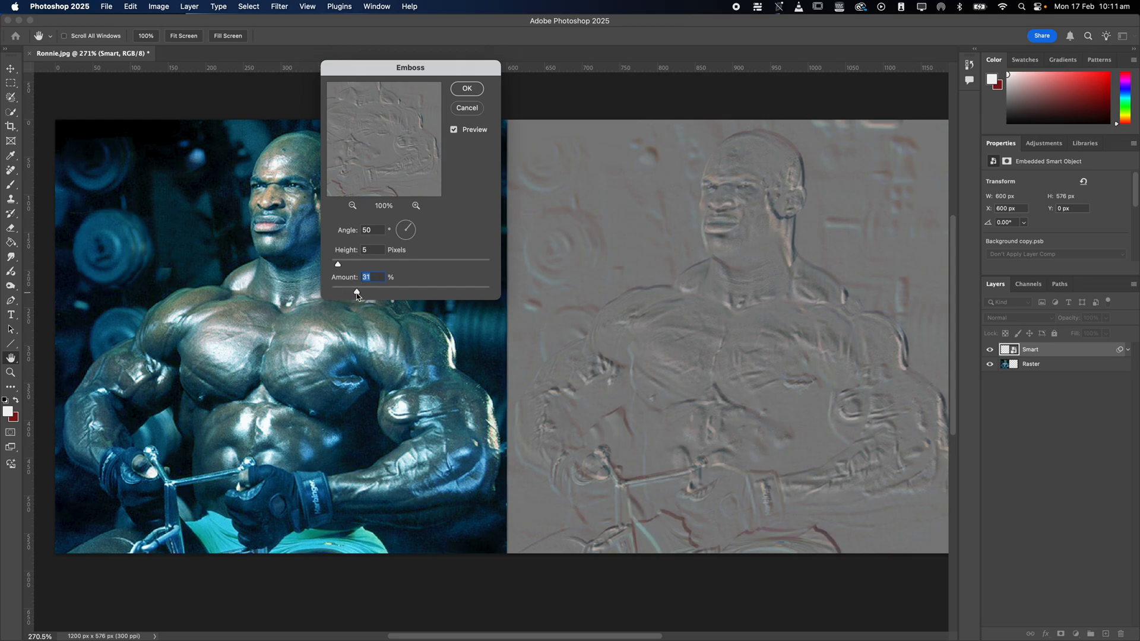
click(466, 92)
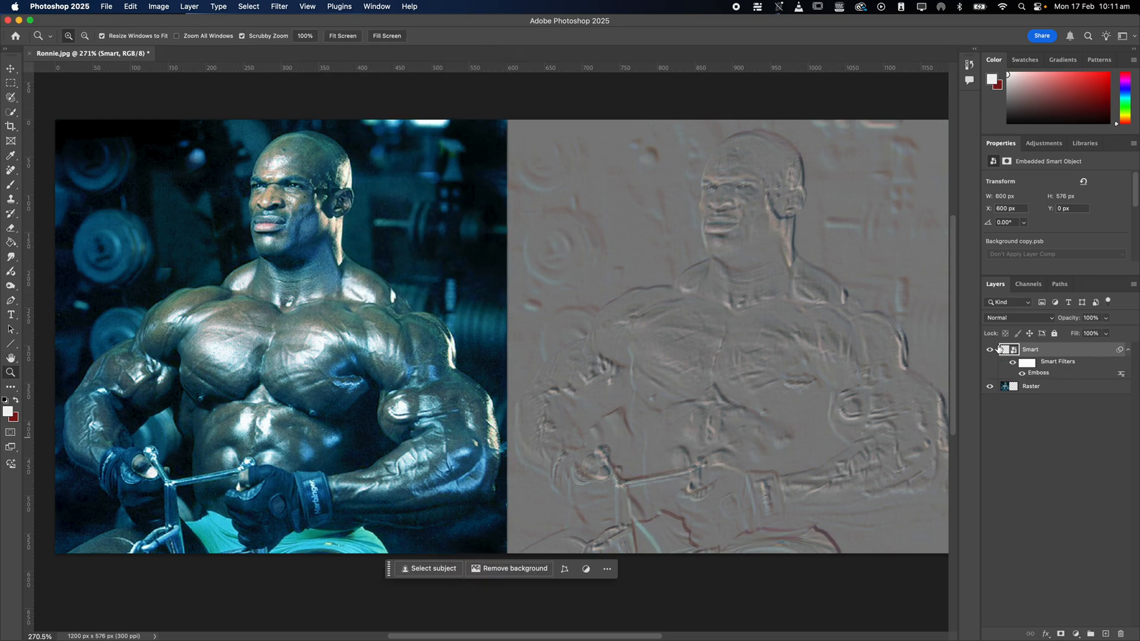
click(1022, 374)
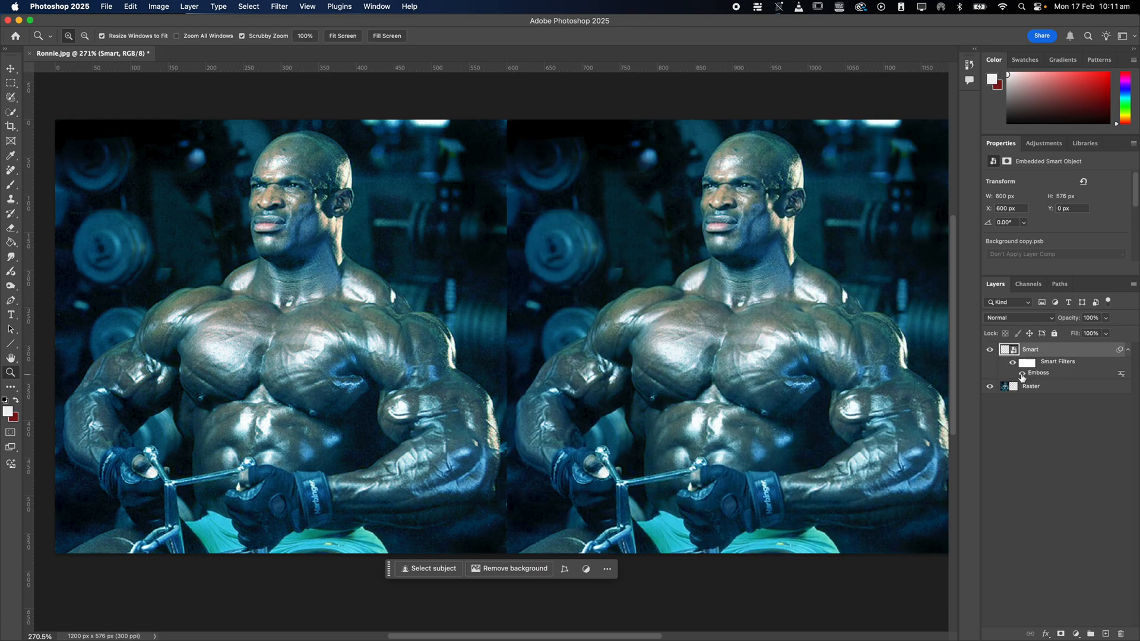
click(1022, 373)
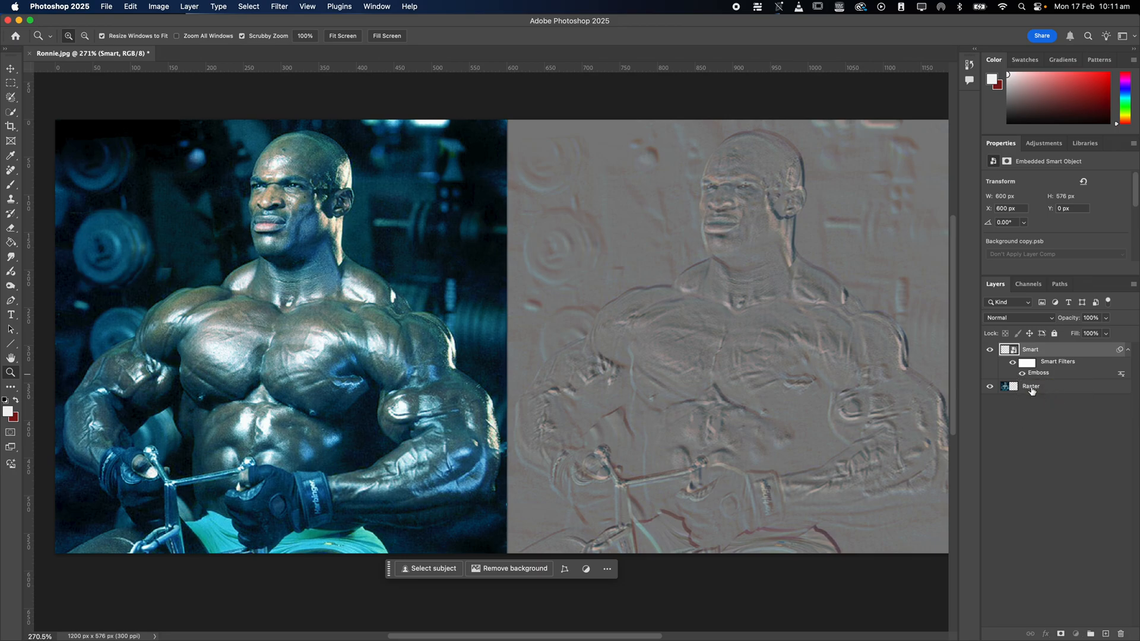
Apply the same Emboss filter directly to the Raster layer by repeating the last filter.
click(1025, 386)
click(289, 8)
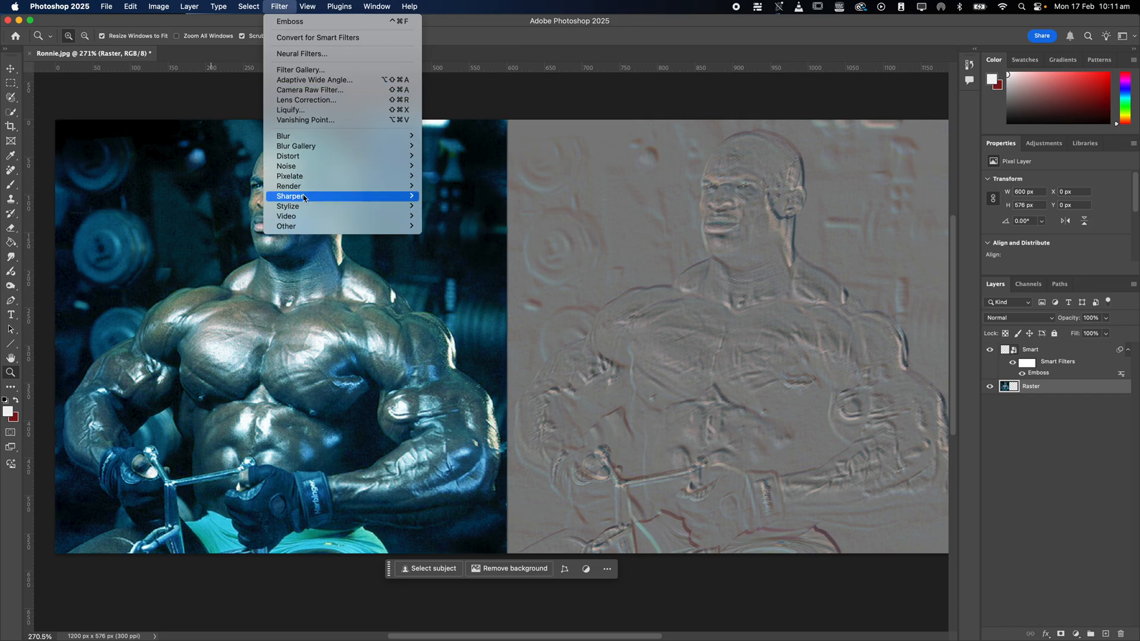
mouse_move(321, 206)
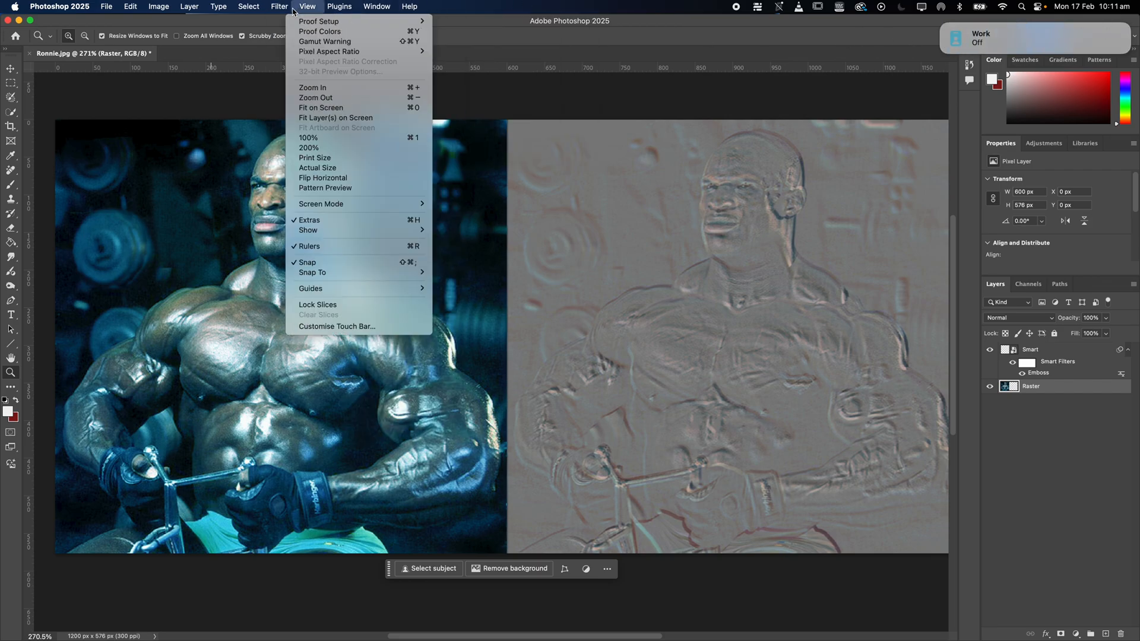
click(284, 27)
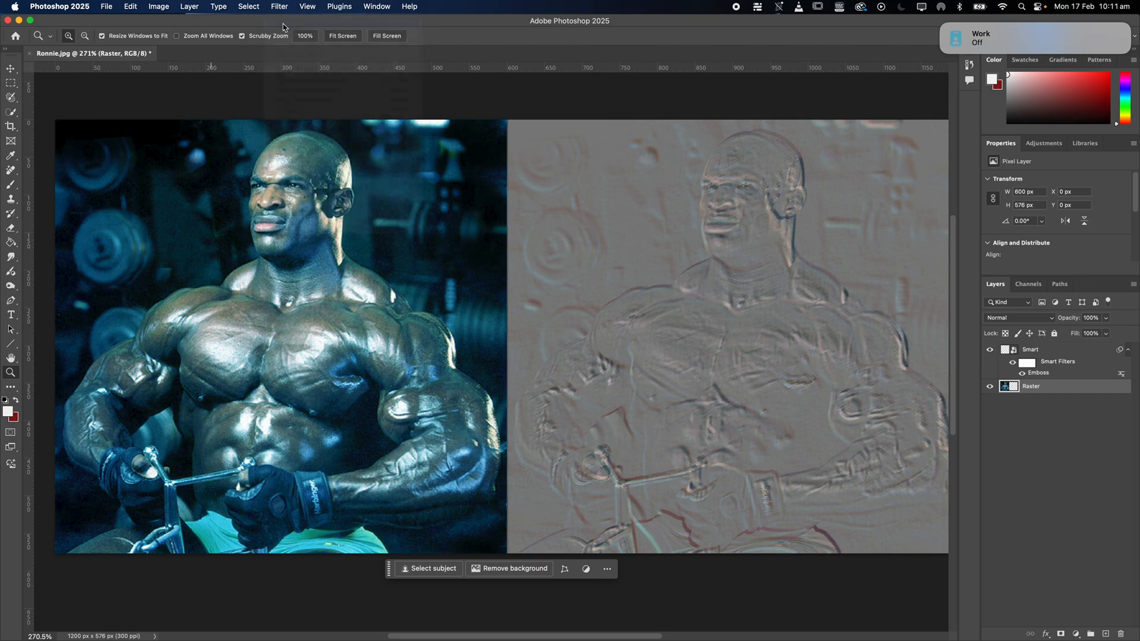
Compare how the Emboss is stored on each layer, checking the Smart layer's filter entry and toggling the Raster layer's visibility.
click(1042, 352)
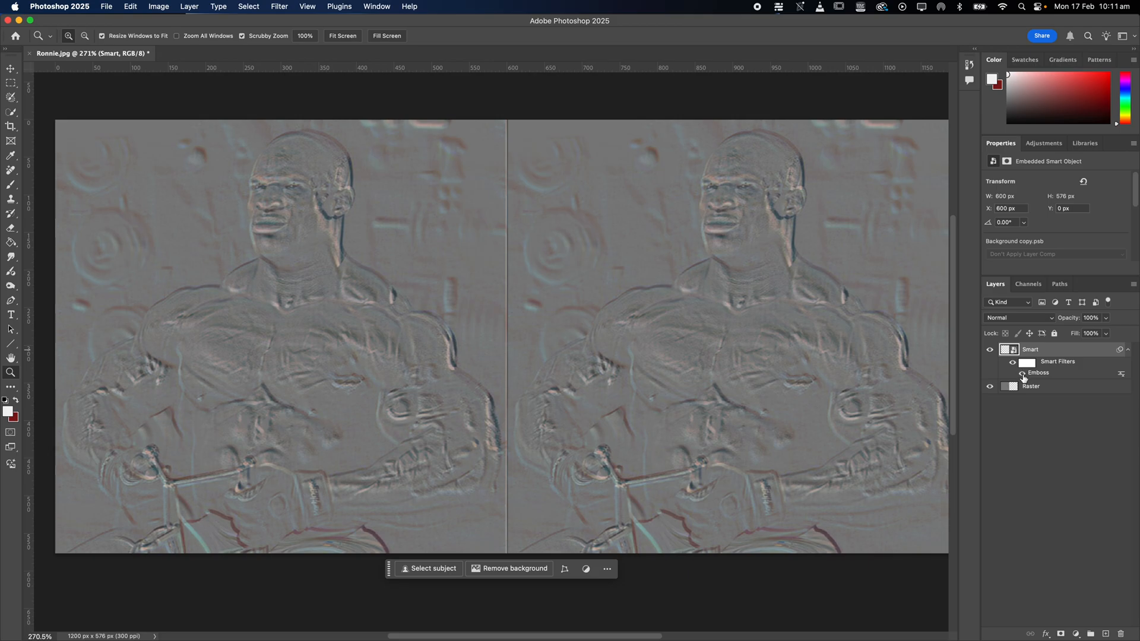
click(1023, 373)
click(1037, 389)
click(990, 387)
click(990, 387)
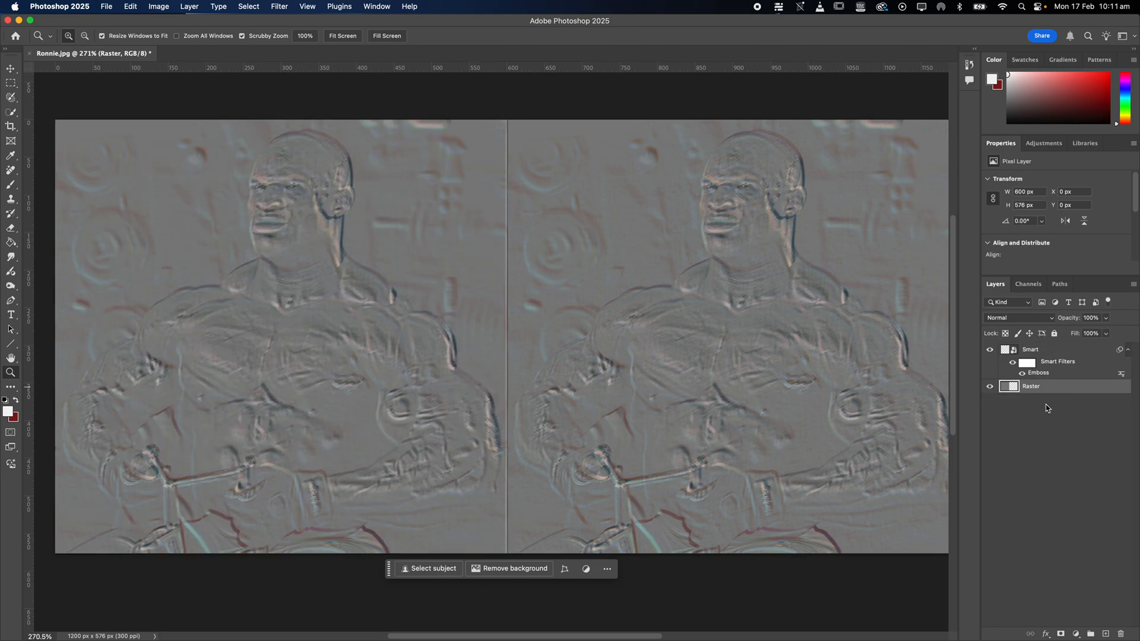
Edit the Smart layer's Emboss filter to a height of 32 pixels and an angle of -71°.
double_click(1038, 373)
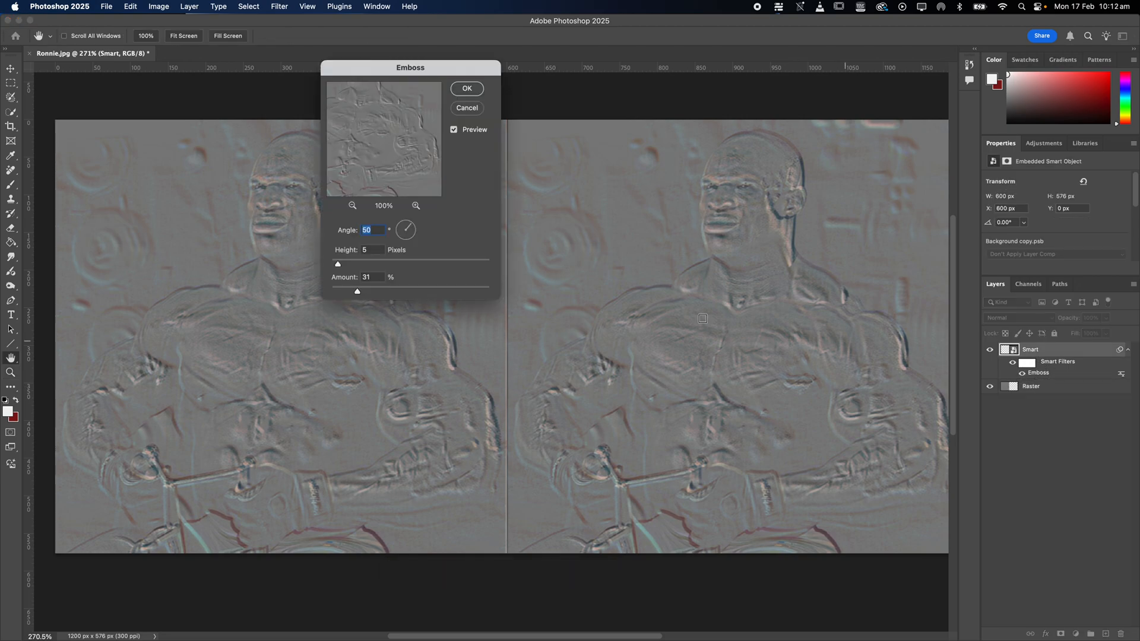
drag(362, 265, 381, 264)
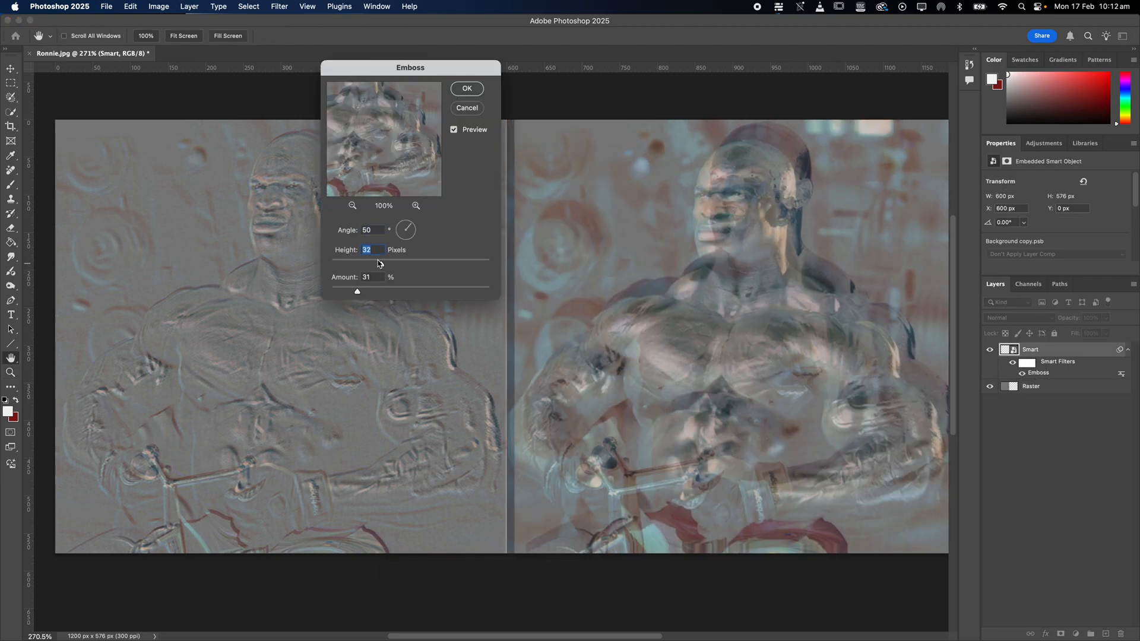
click(414, 234)
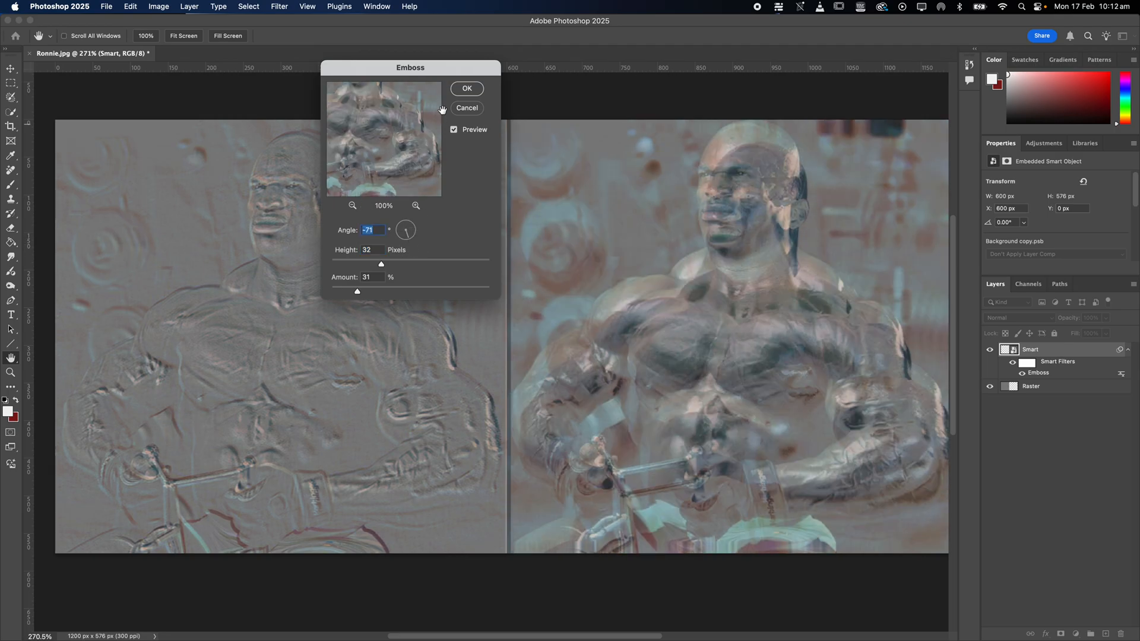
click(467, 88)
key(z)
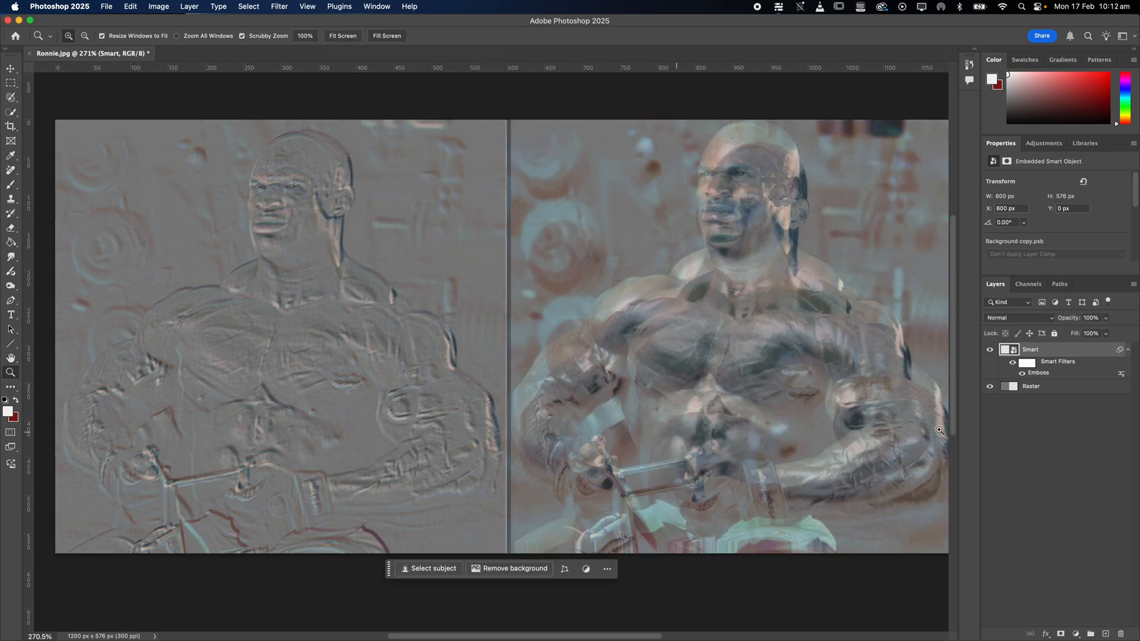
Toggle the Smart layer's Emboss filter off and on to compare the image with and without it.
click(1023, 373)
click(1023, 373)
Erase a patch of background to the left of the head on the Raster layer with the 35-pixel Eraser.
click(1049, 393)
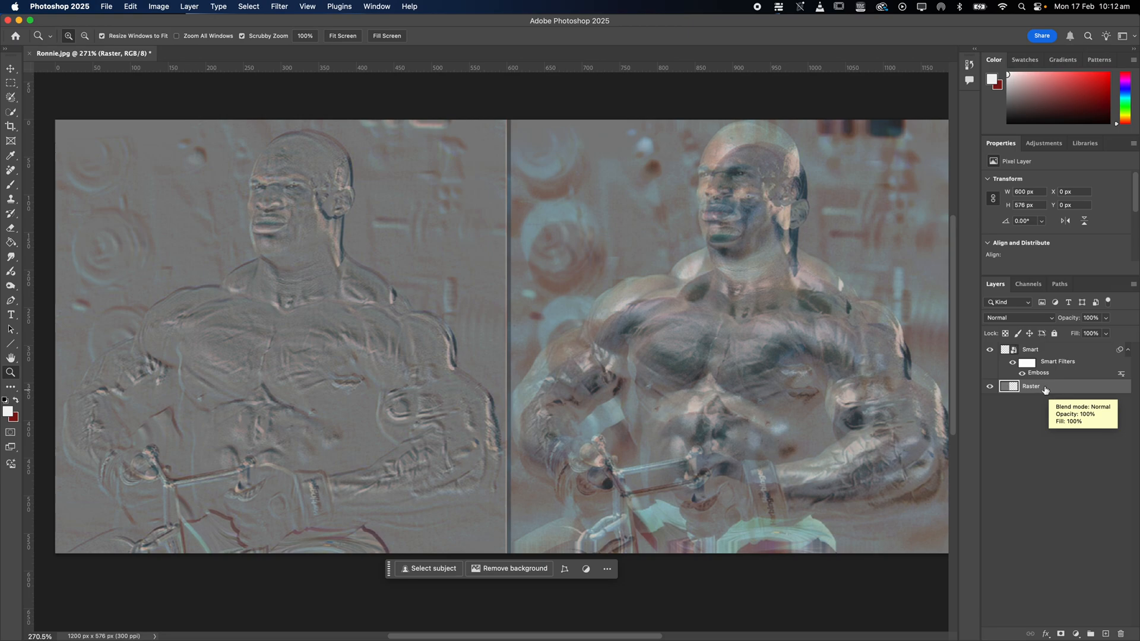
click(1046, 389)
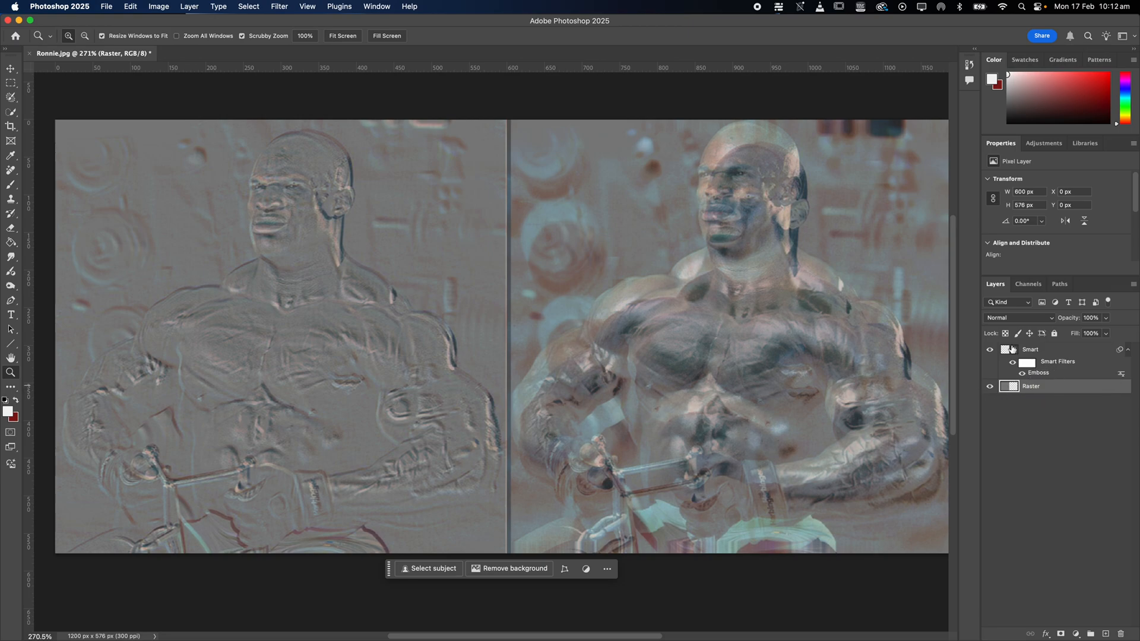
key(e)
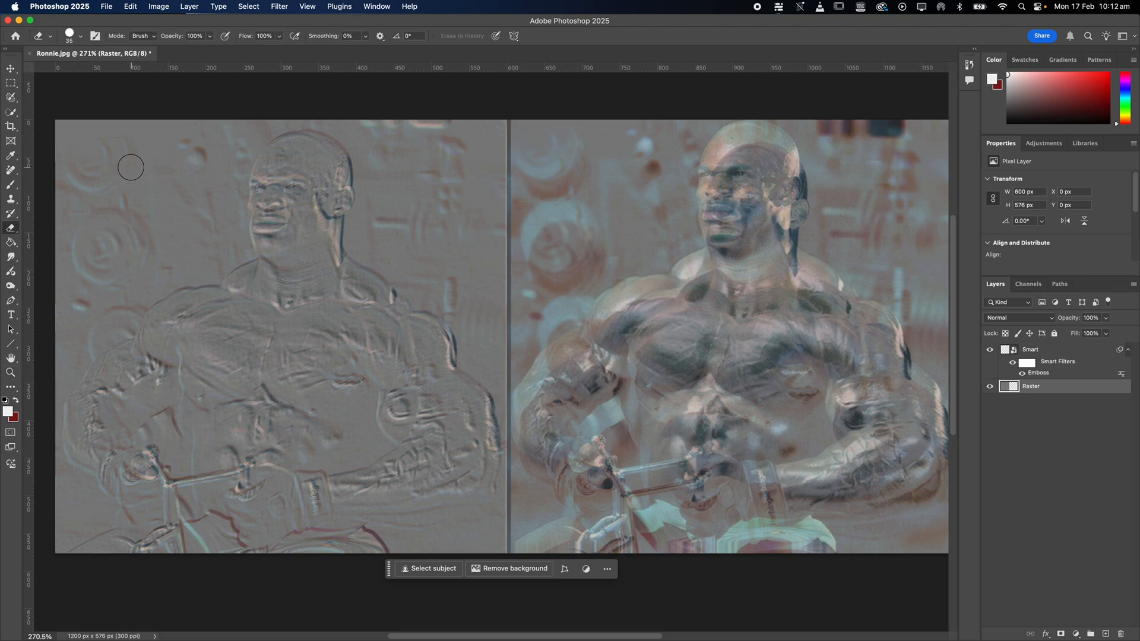
mouse_move(210, 98)
mouse_down()
mouse_move(198, 174)
mouse_move(161, 213)
mouse_move(110, 195)
mouse_move(167, 87)
mouse_move(136, 213)
mouse_move(139, 153)
mouse_move(178, 118)
mouse_move(175, 245)
mouse_up()
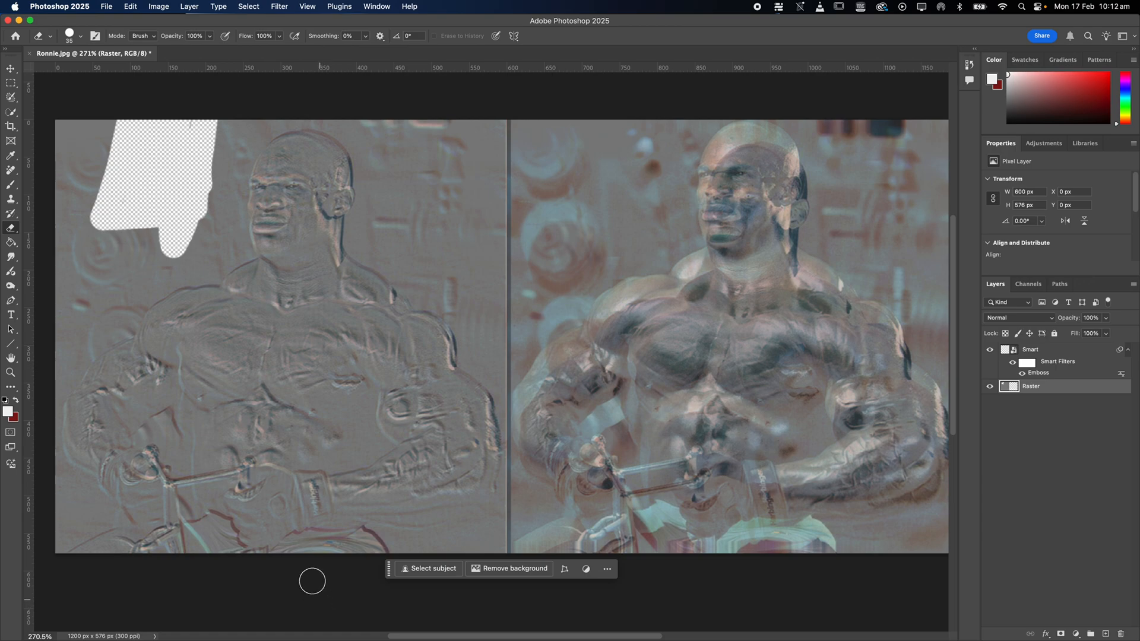
Paint a wavy dark red stroke across the head and shoulders on the Raster layer with the 50-pixel soft Brush.
key(b)
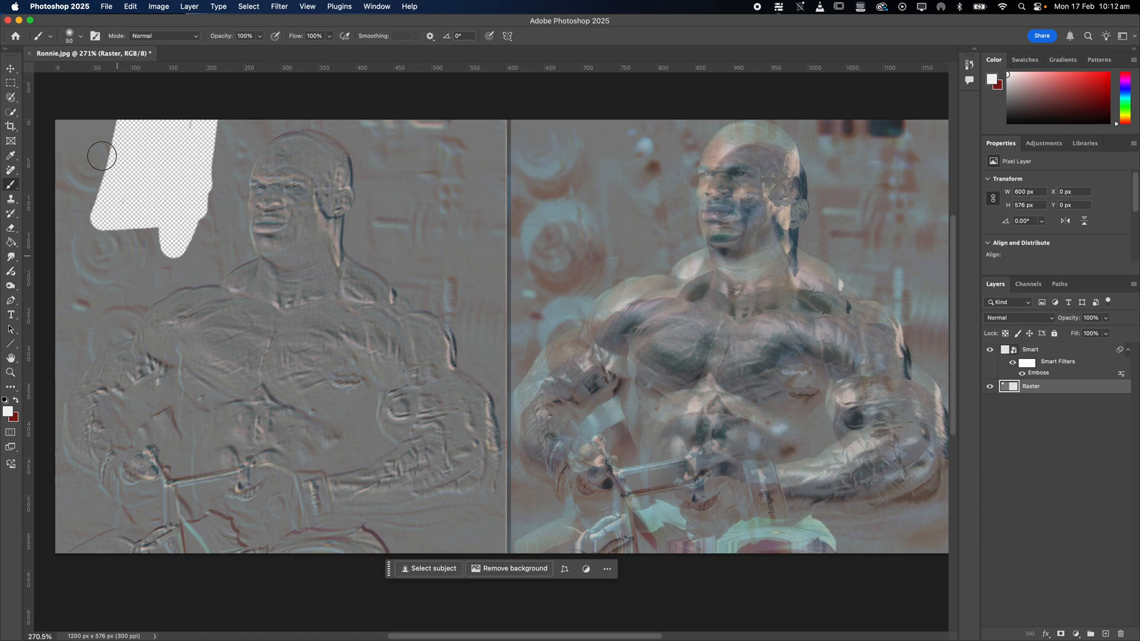
click(10, 188)
click(10, 190)
click(16, 400)
mouse_move(259, 222)
mouse_down()
mouse_move(450, 216)
mouse_move(246, 226)
mouse_move(156, 344)
mouse_move(141, 216)
mouse_move(173, 250)
mouse_up()
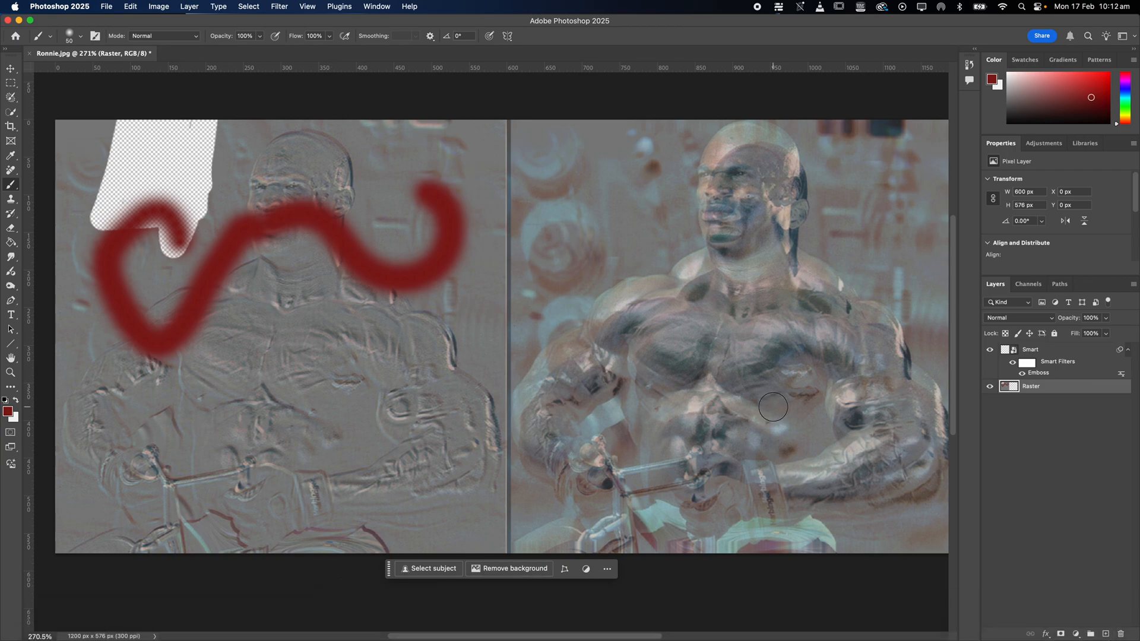
Paint a dark red stroke over the Smart image and toggle the stroke layer's visibility.
click(1056, 351)
mouse_move(706, 211)
mouse_down()
mouse_move(777, 202)
mouse_move(824, 254)
mouse_move(883, 293)
mouse_move(891, 249)
mouse_up()
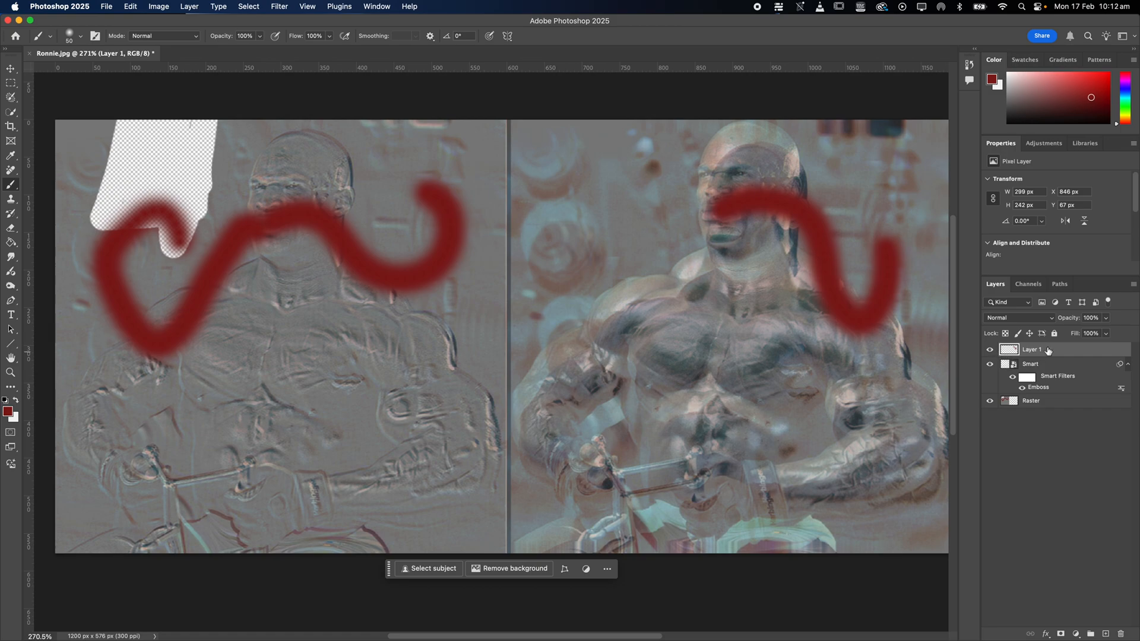
click(990, 351)
click(990, 350)
Delete the separate layer holding the red stroke above the Smart layer.
click(1055, 364)
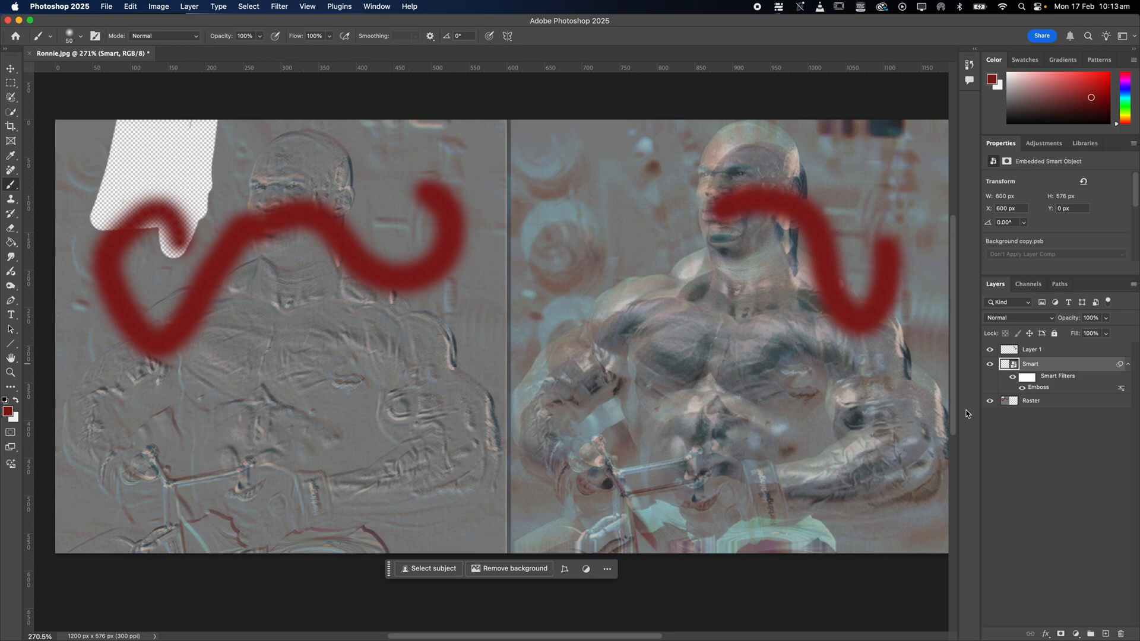
click(1077, 352)
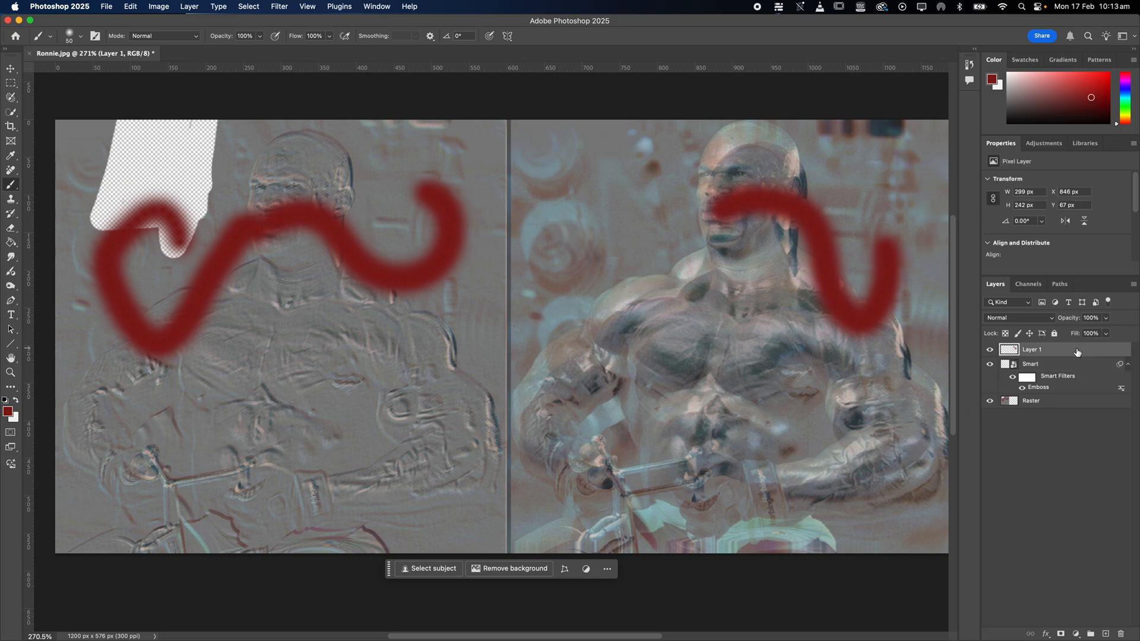
key(Delete)
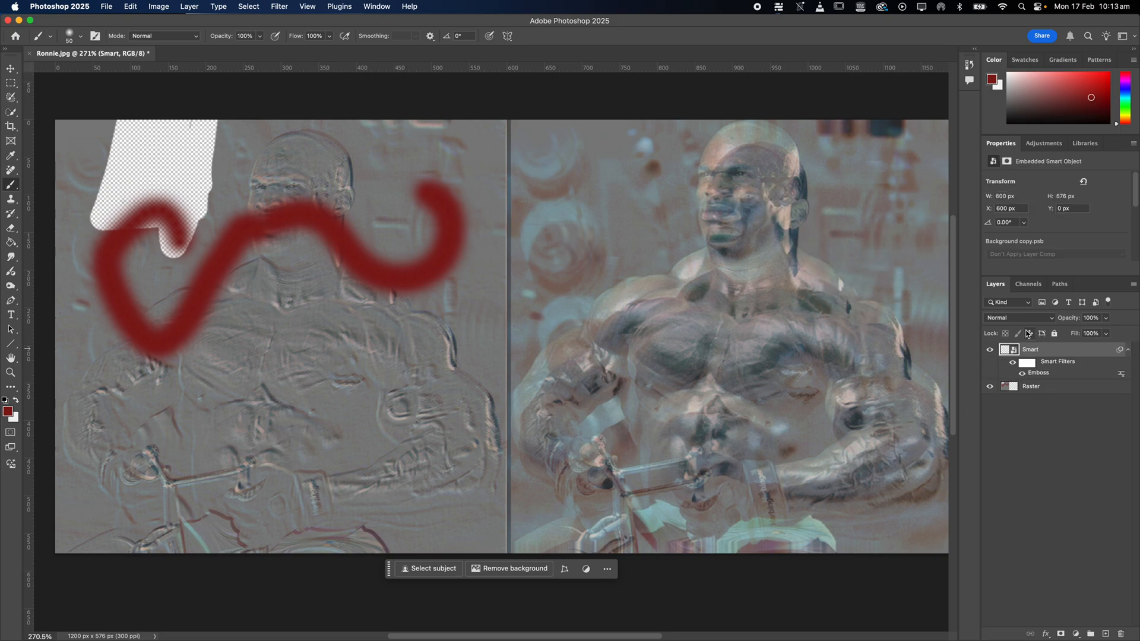
Try to erase directly on the Smart layer, declining to rasterize the Smart Object.
key(e)
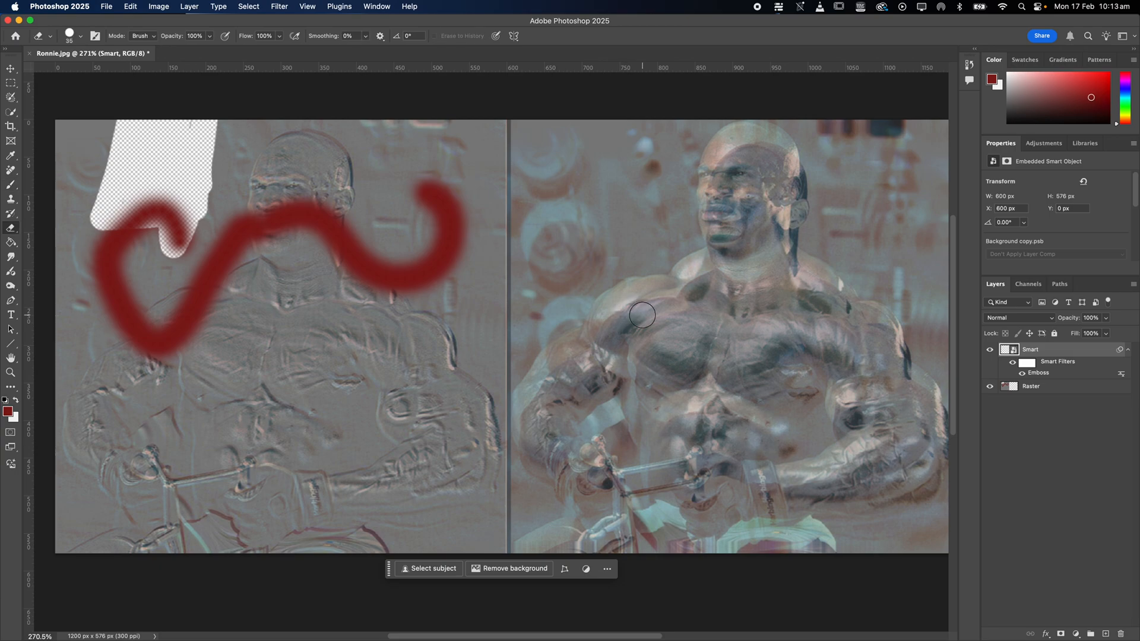
click(687, 213)
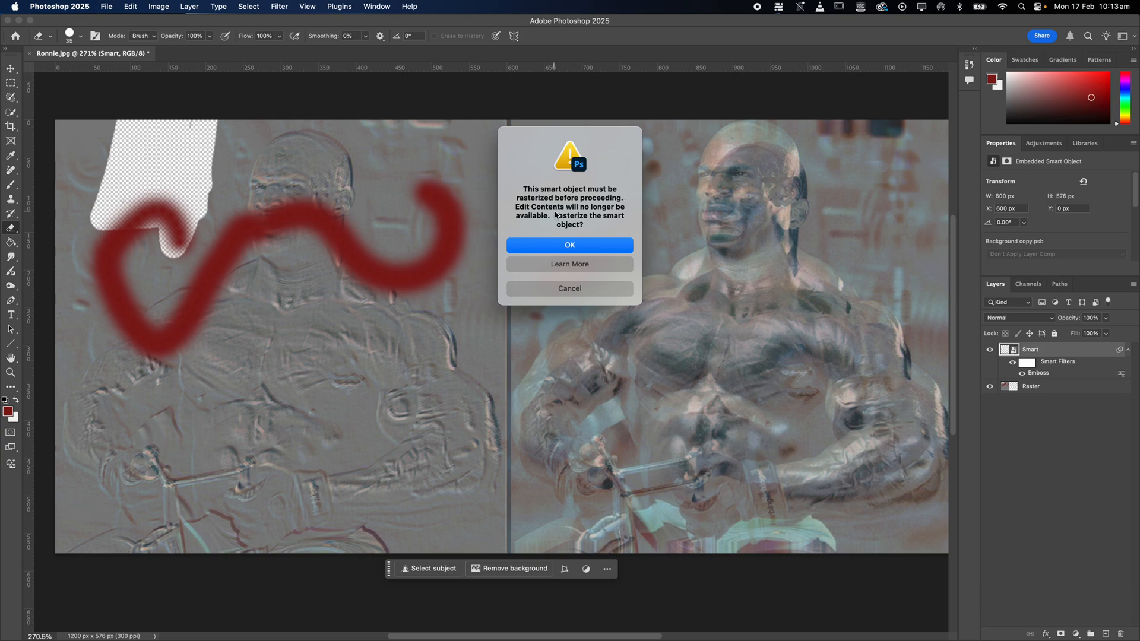
click(570, 245)
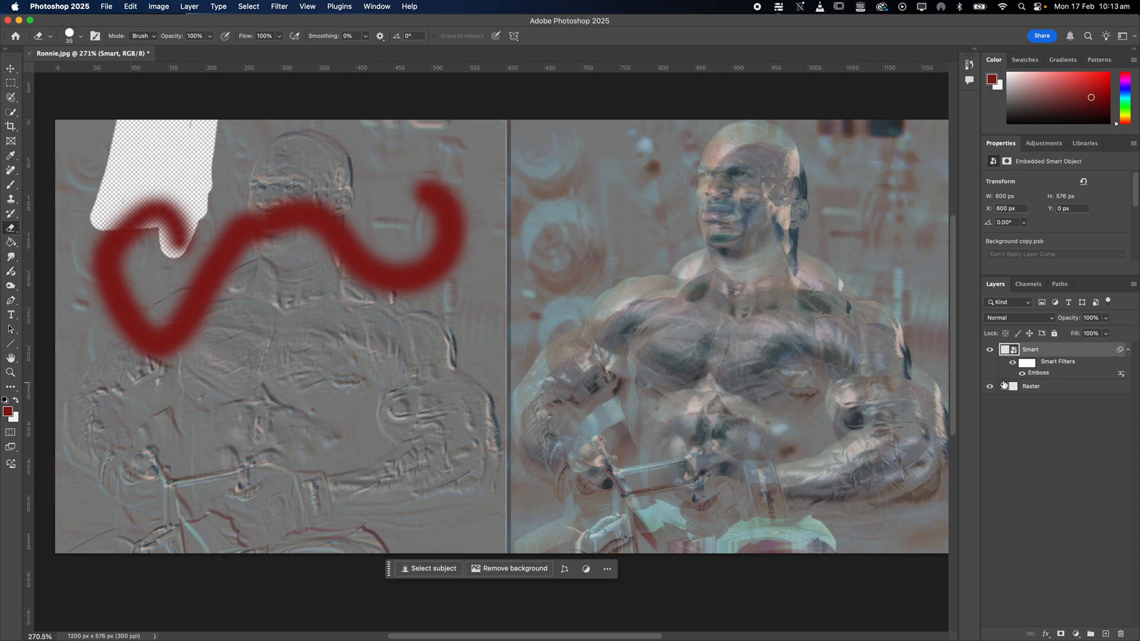
click(766, 321)
click(572, 288)
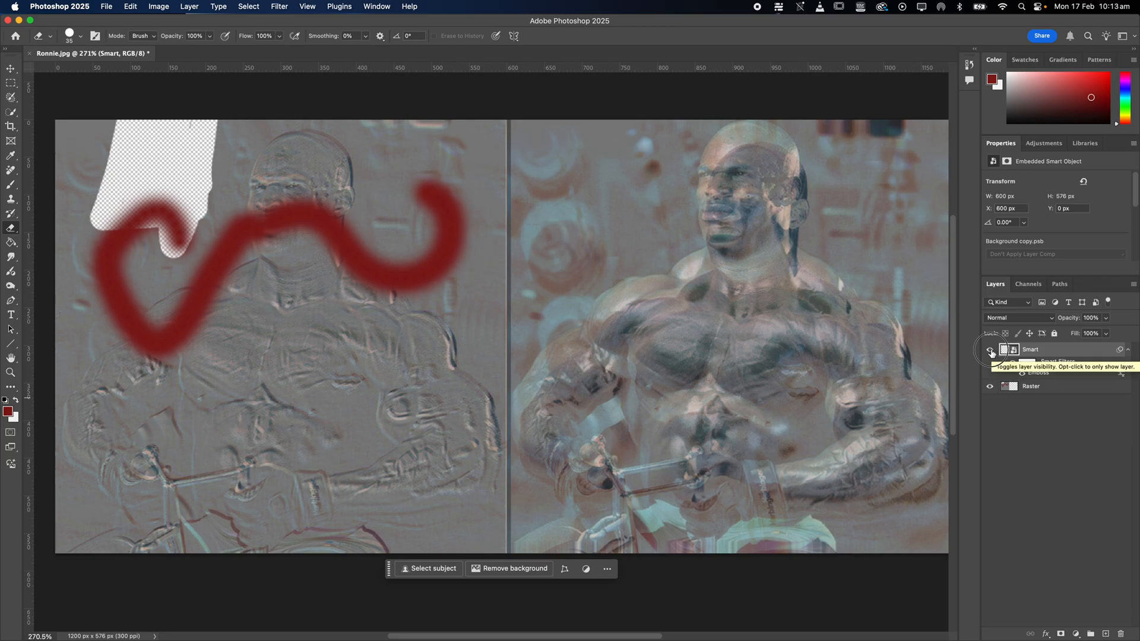
Compare the Smart and Raster layers by selecting each one and toggling the Smart layer's visibility.
click(991, 350)
click(990, 350)
click(1046, 392)
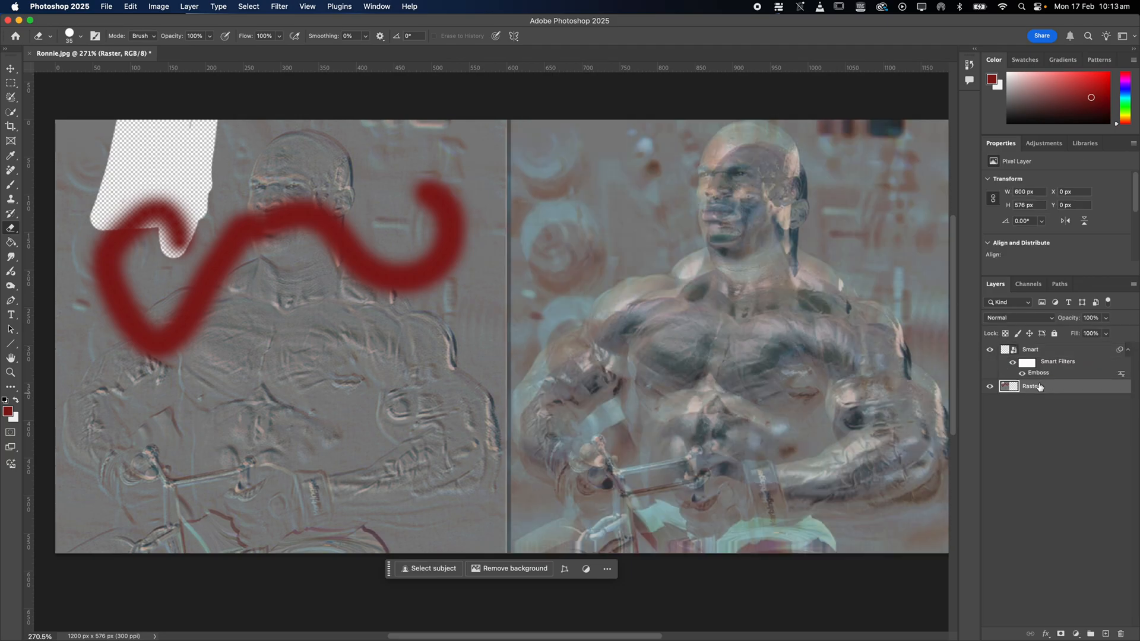
click(1030, 352)
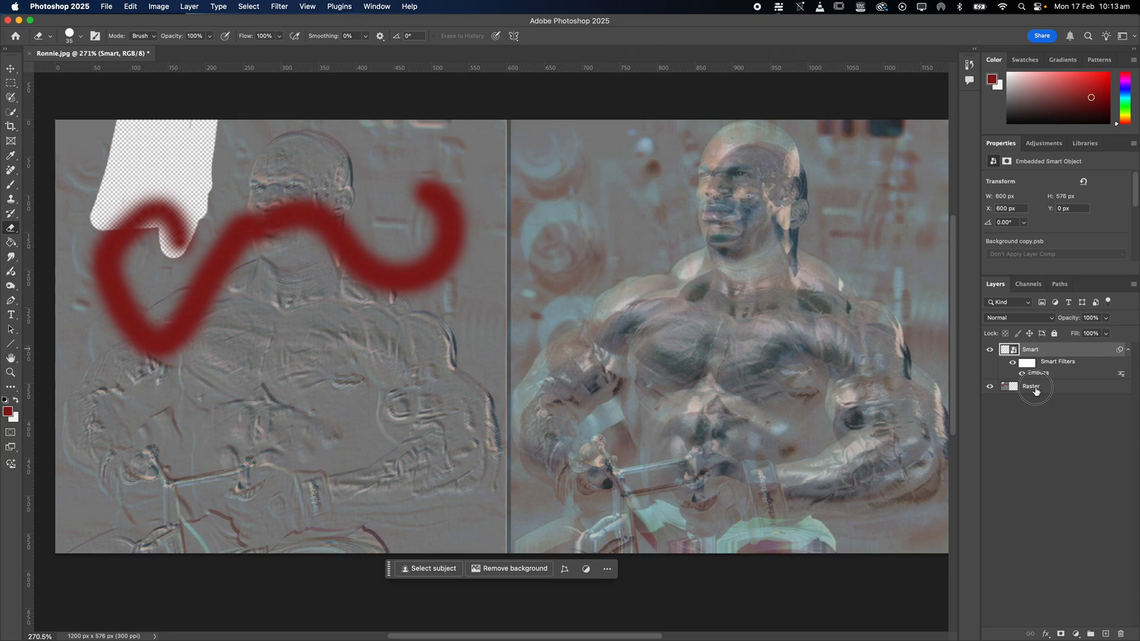
click(1035, 389)
click(988, 353)
click(989, 352)
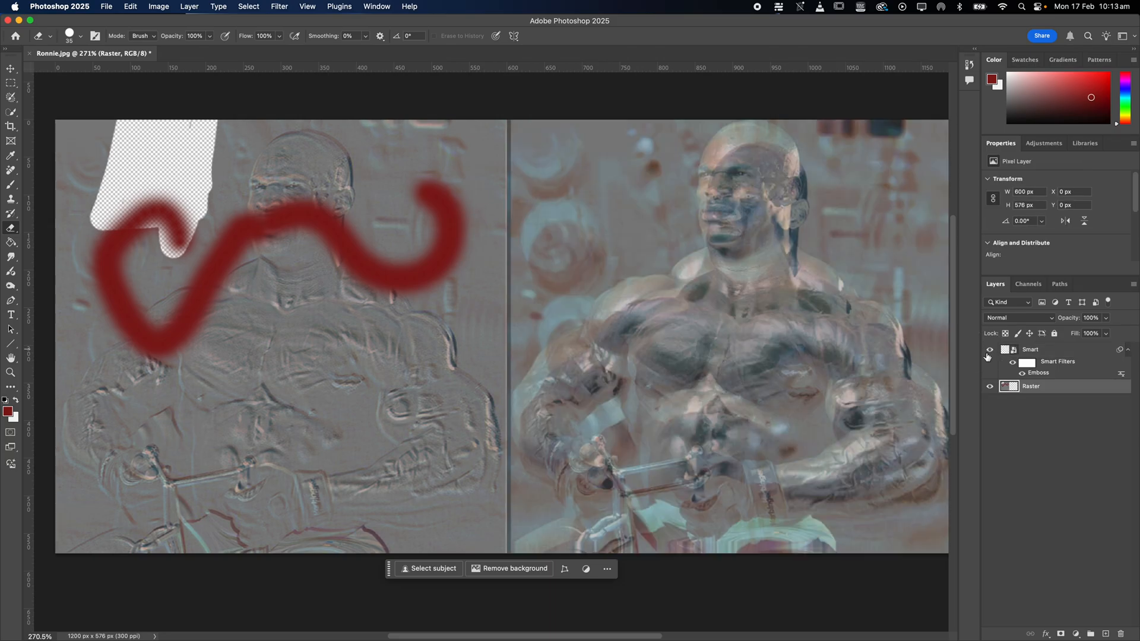
click(1041, 353)
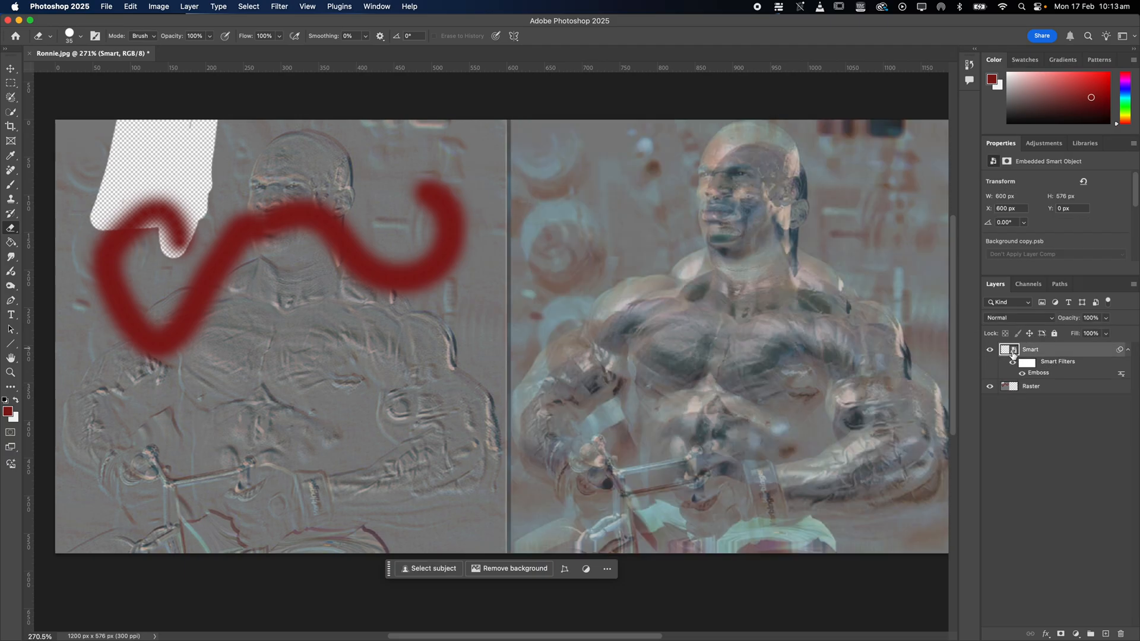
Rasterize the Smart layer and convert it back into a Smart Object.
right_click(1059, 352)
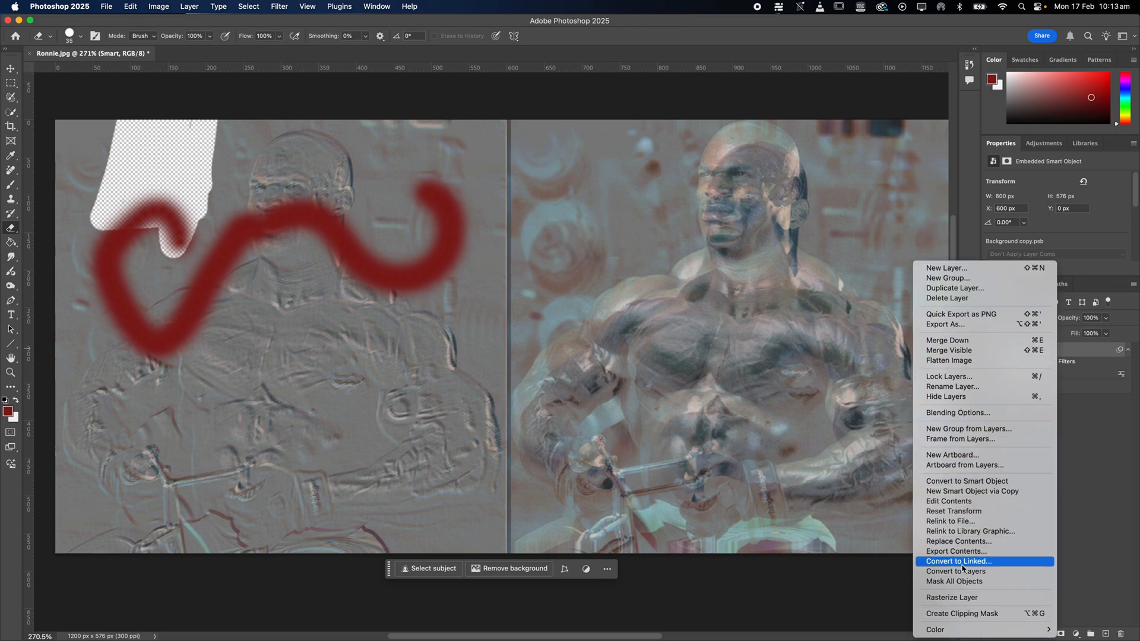
click(955, 599)
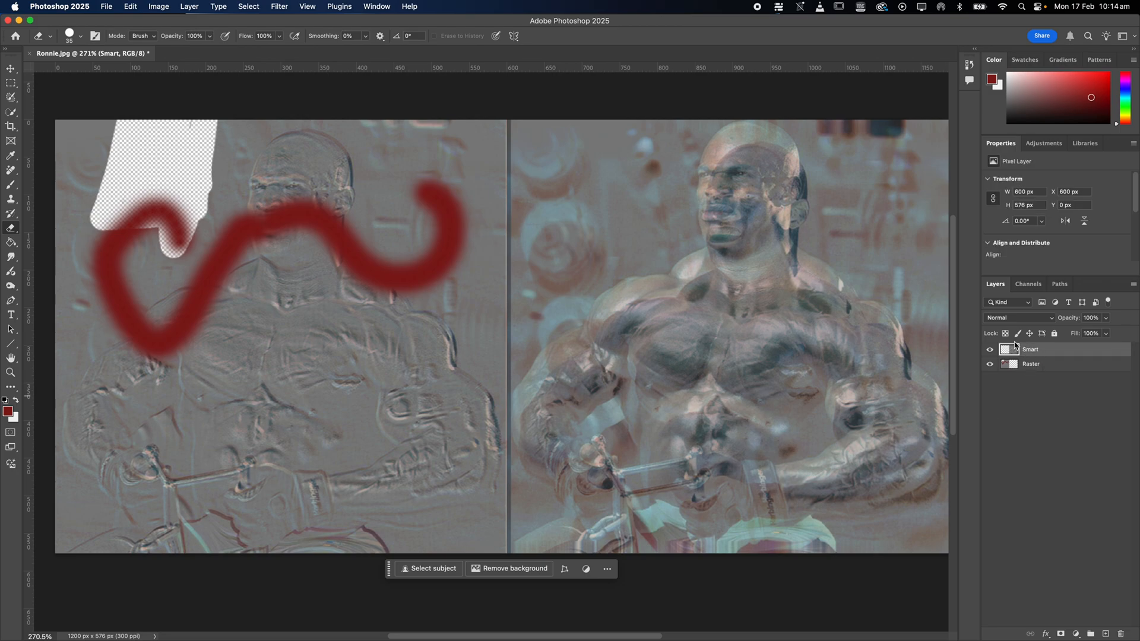
right_click(1068, 354)
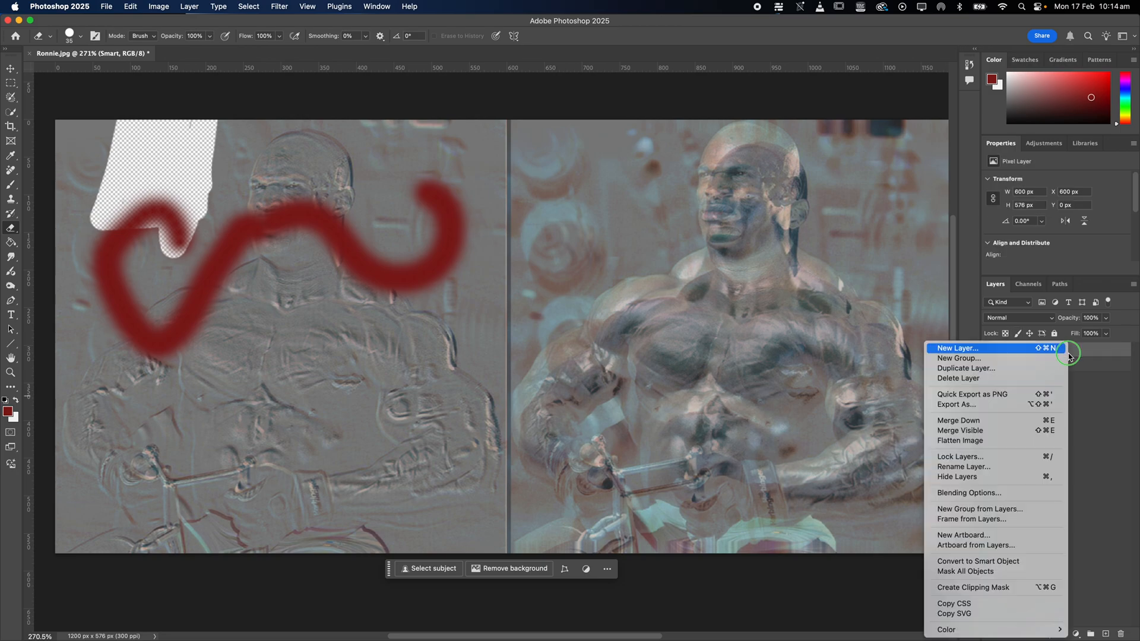
click(987, 562)
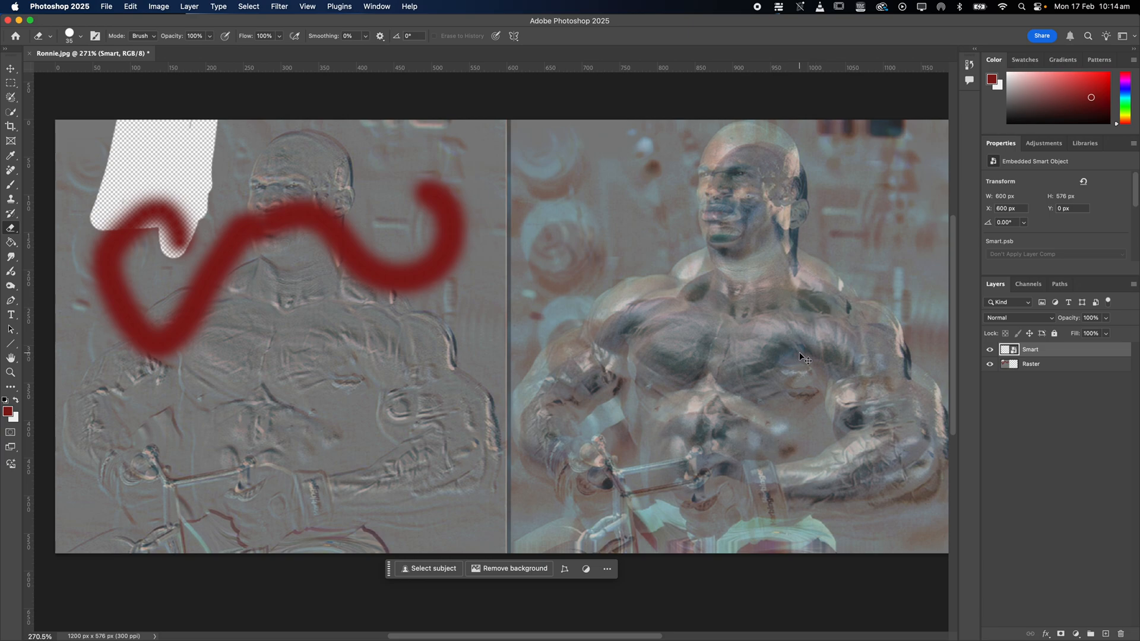
Undo the rasterizing and reconversion of the Smart layer, and toggle its Emboss filter off and on.
key(super+z)
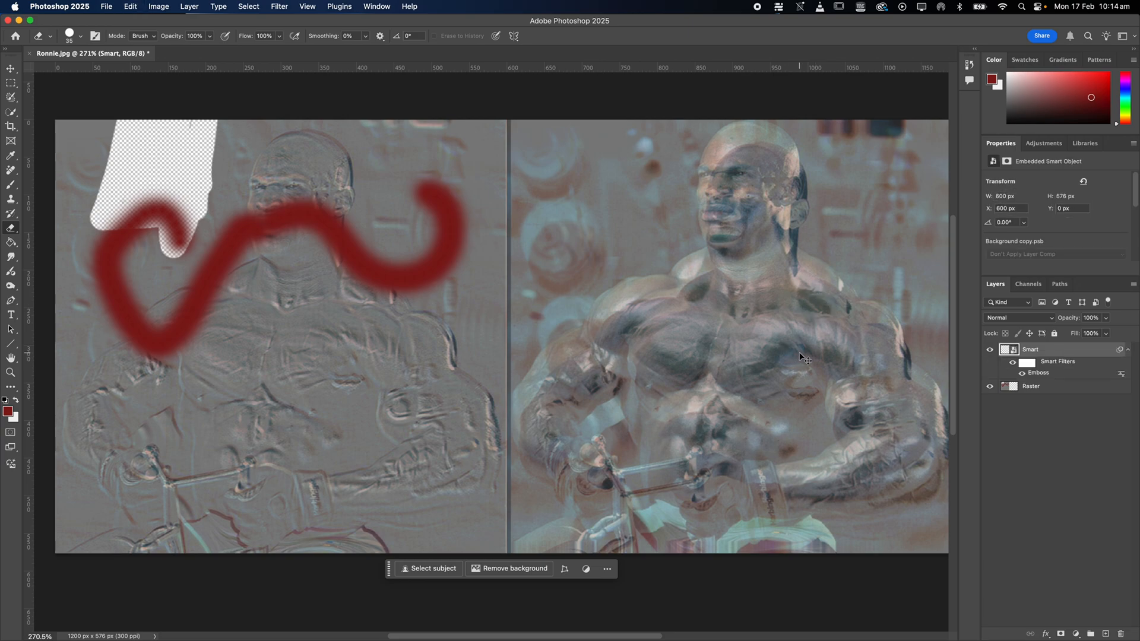
click(1023, 376)
click(1023, 376)
Add a layer mask to the Smart layer and paint black over its upper-left area to hide it.
click(1061, 635)
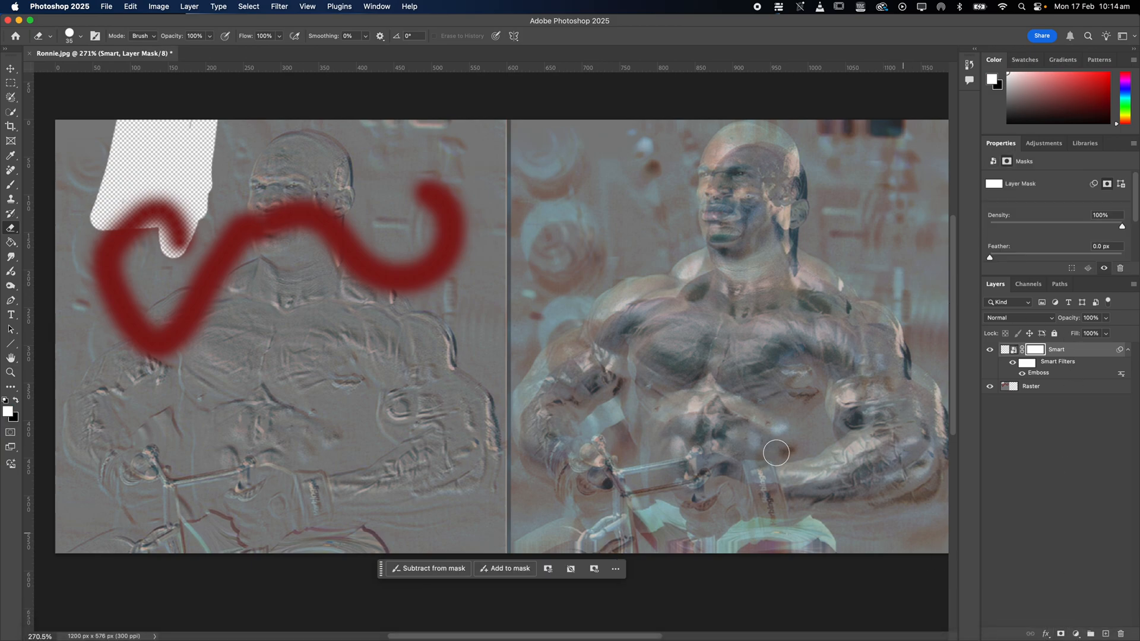
key(b)
key(x)
mouse_move(669, 185)
mouse_down()
mouse_move(552, 248)
mouse_move(504, 214)
mouse_move(535, 278)
mouse_move(790, 261)
mouse_move(523, 356)
mouse_up()
Delete the layer mask from the Smart layer.
right_click(1030, 358)
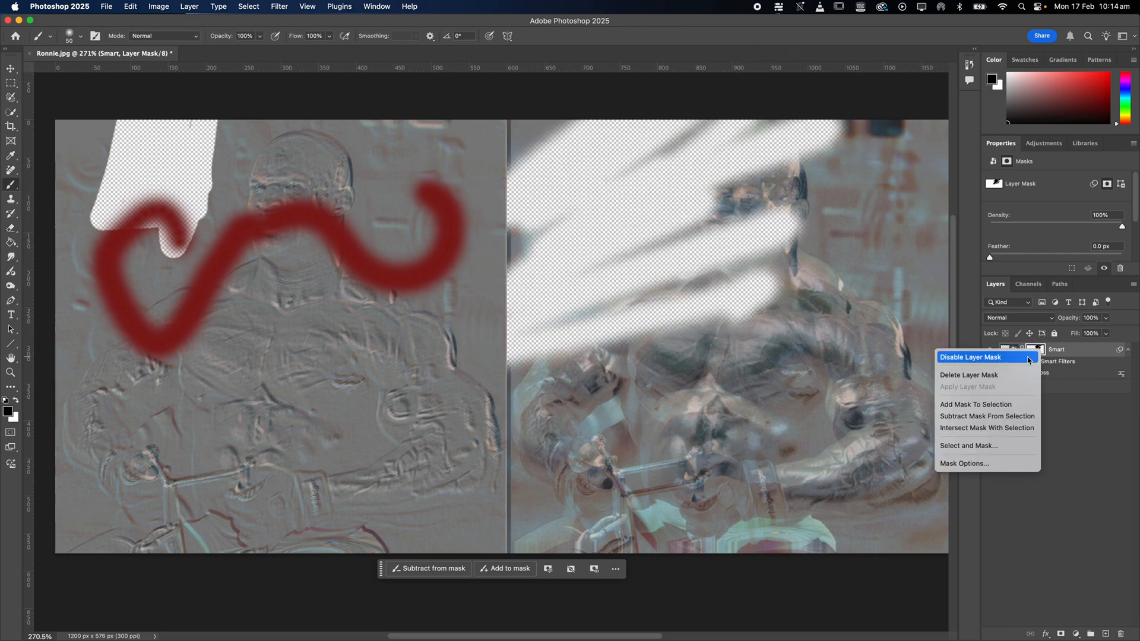
click(1019, 375)
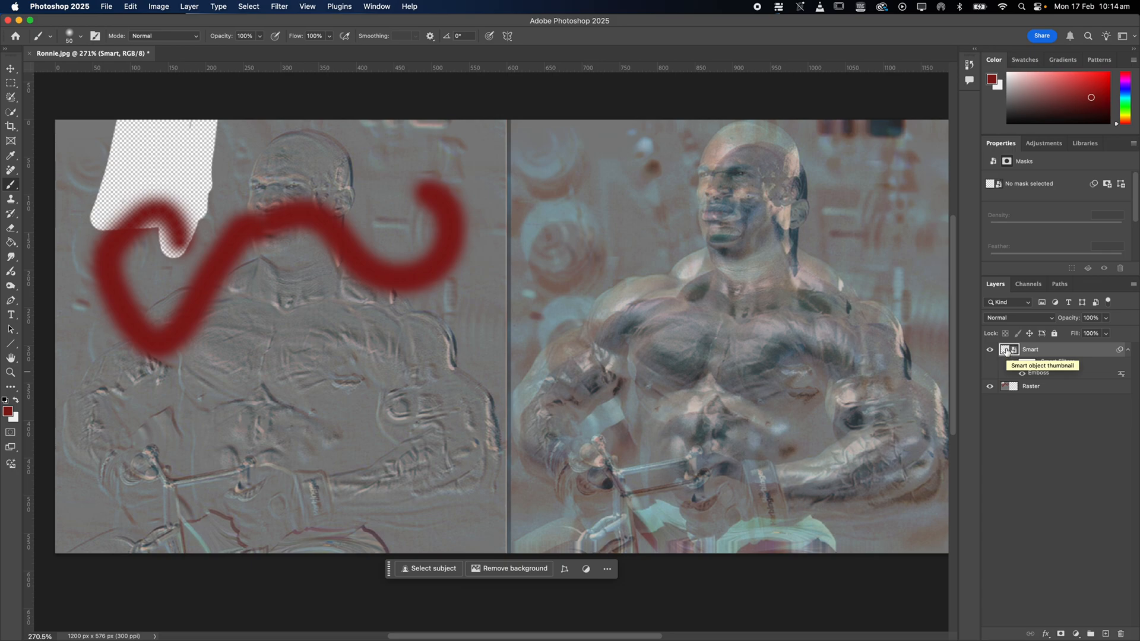
Open the Smart Object's contents and compare Background copy.psb with the Ronnie.jpg document.
double_click(1008, 351)
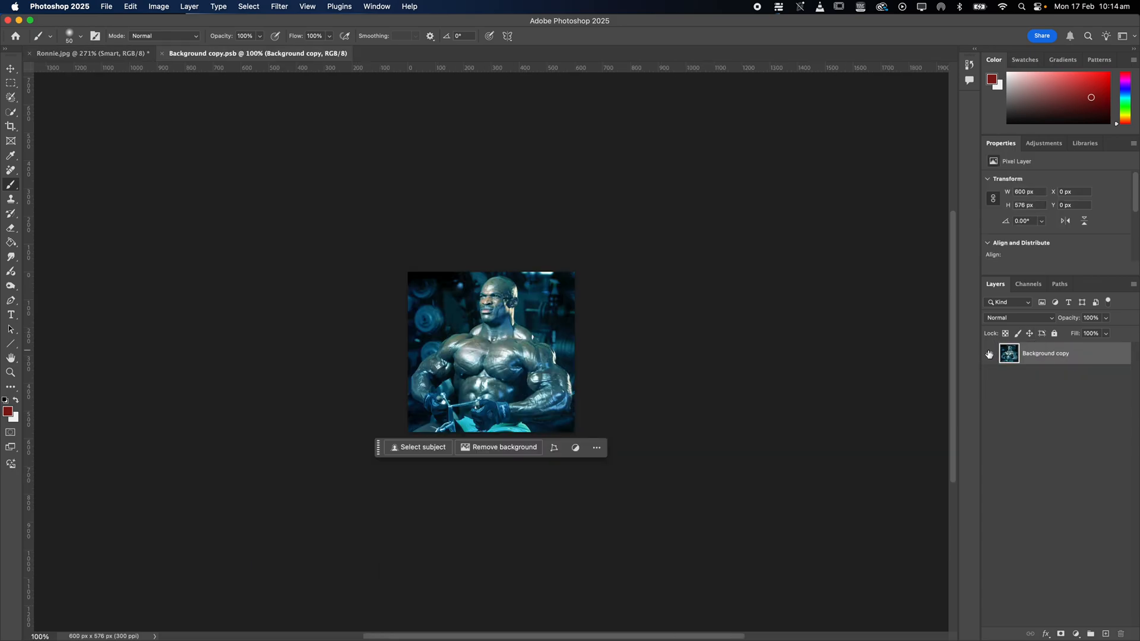
click(92, 53)
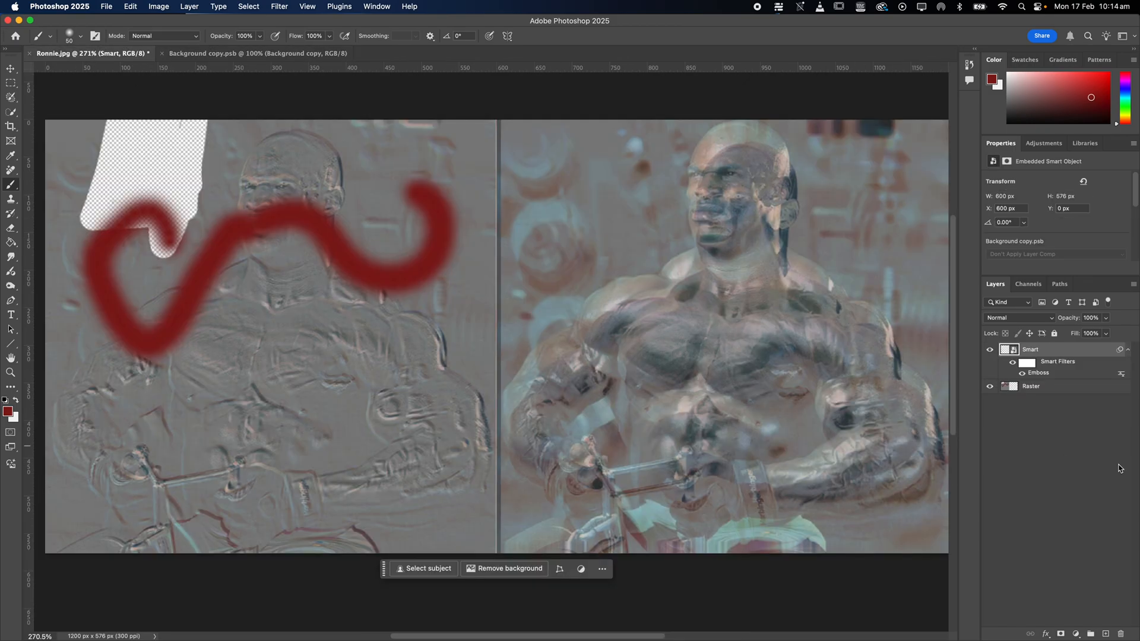
click(311, 55)
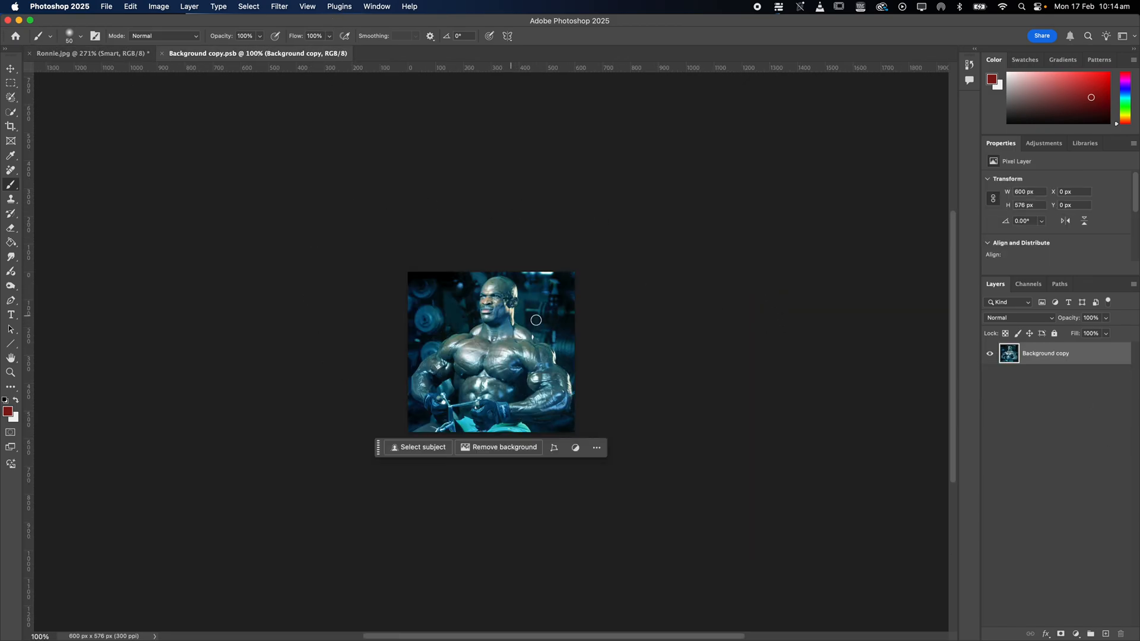
Paint a curved dark red stroke across the face on a new layer in Background copy.psb.
click(1106, 635)
drag(483, 308, 541, 306)
drag(459, 306, 468, 286)
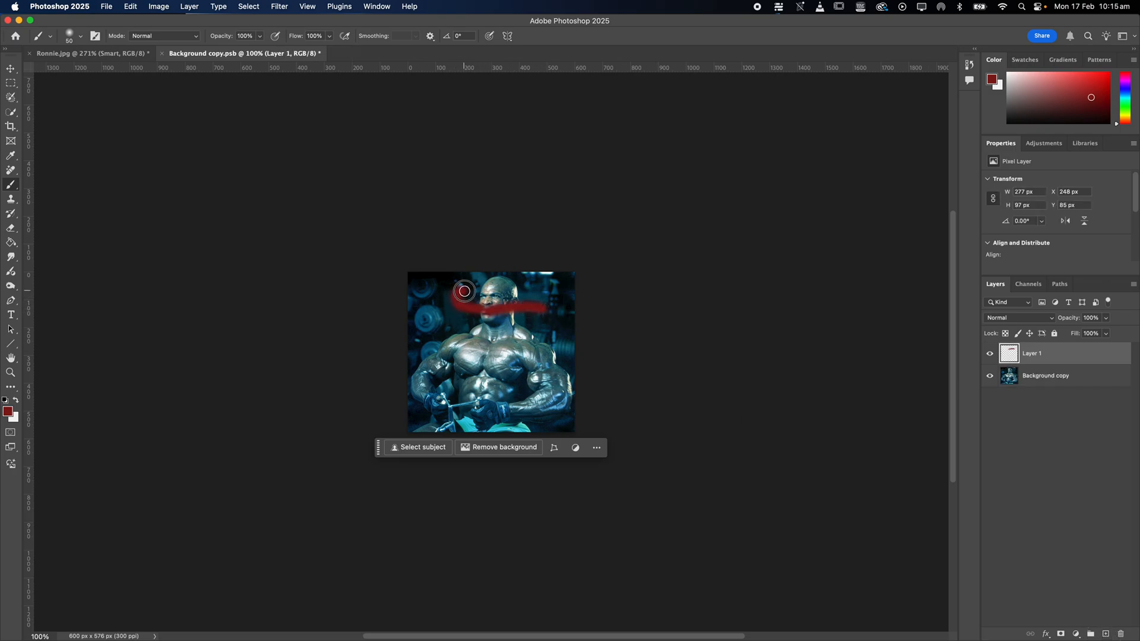
drag(546, 309, 547, 278)
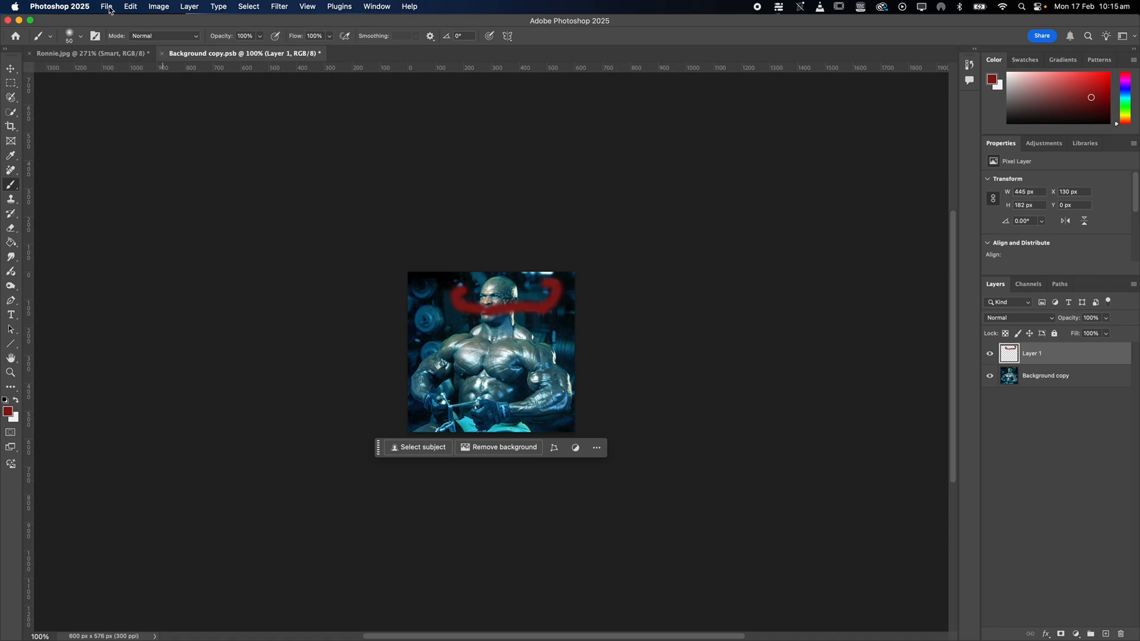
Save the edited contents and examine the Smart layer in Ronnie.jpg with its Emboss filter off and on.
click(95, 53)
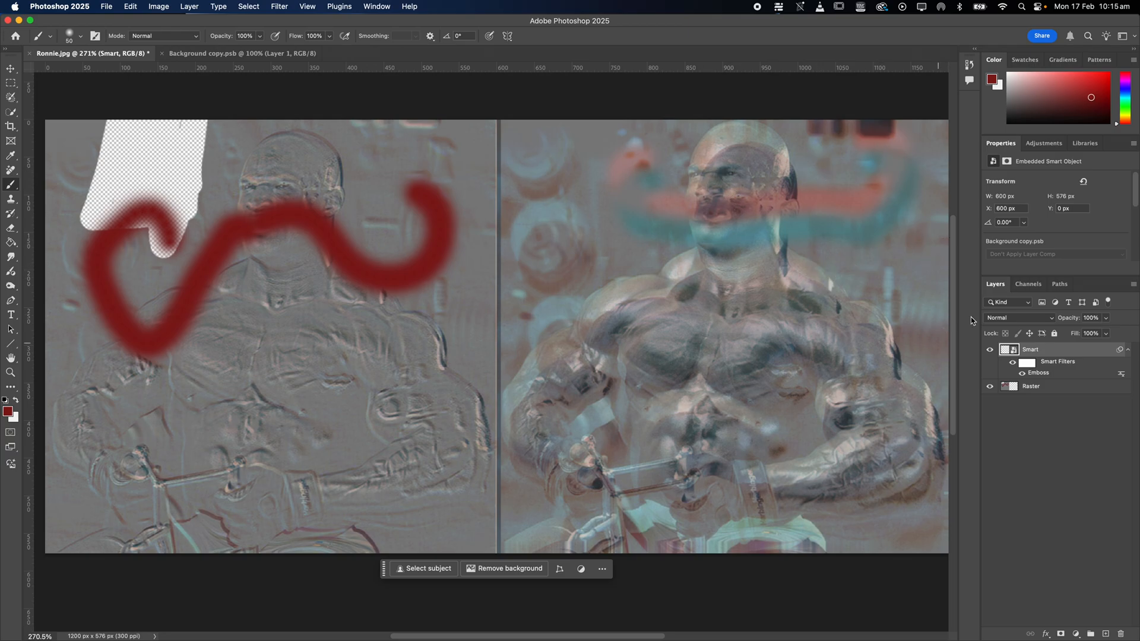
click(1023, 374)
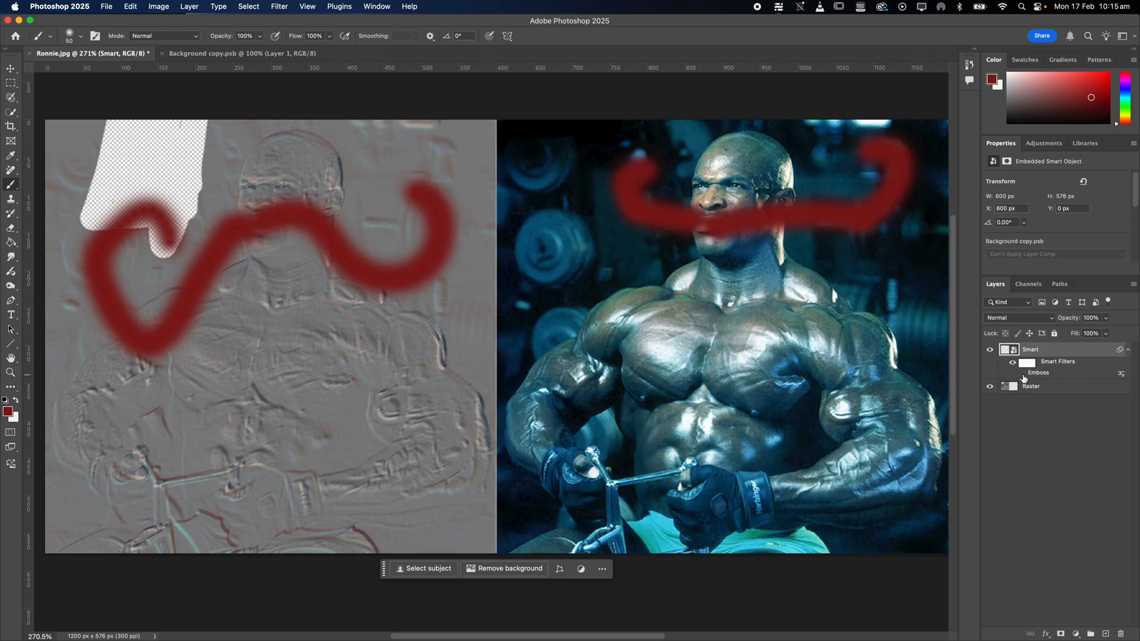
click(1022, 374)
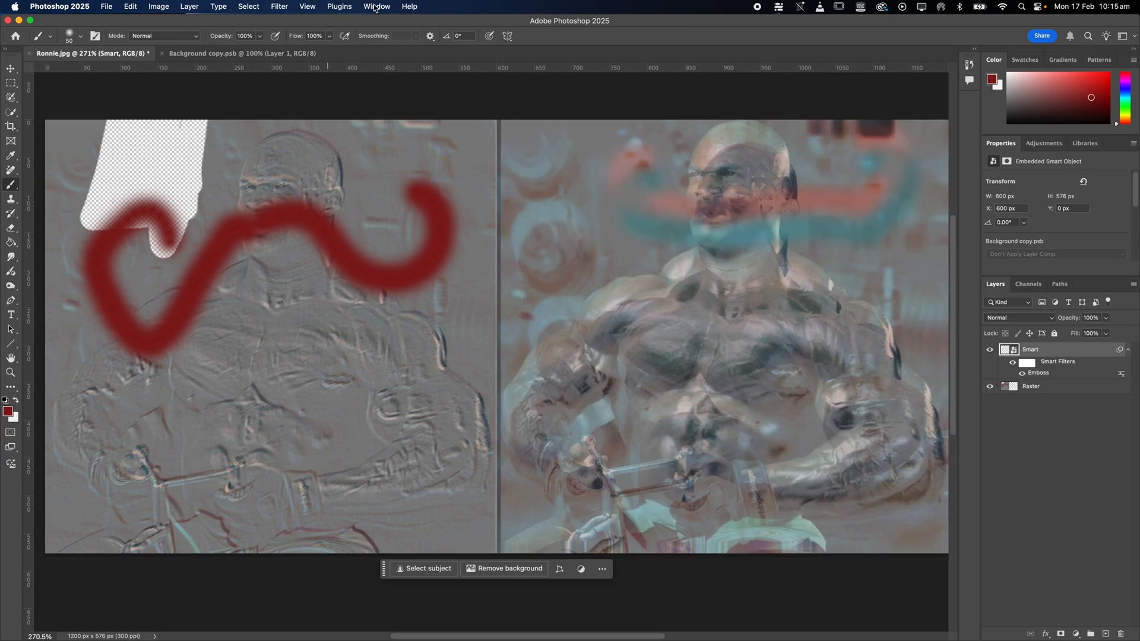
Undo the red brush strokes in Background copy.psb, and save and close it to return to the Smart layer.
click(243, 54)
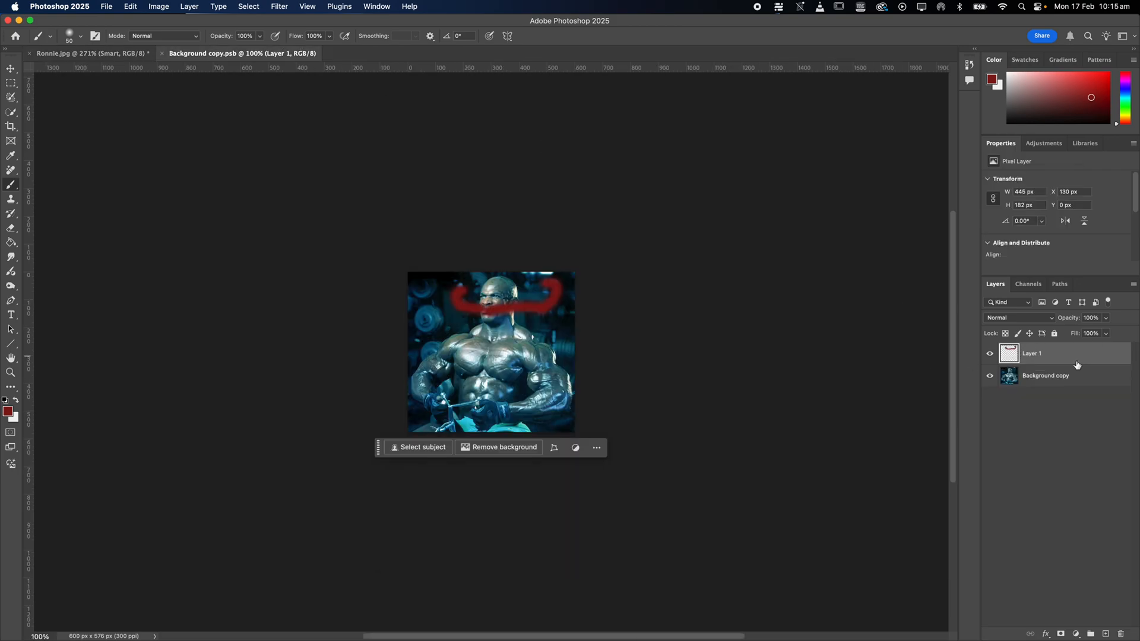
key(super+z)
key(super+z)
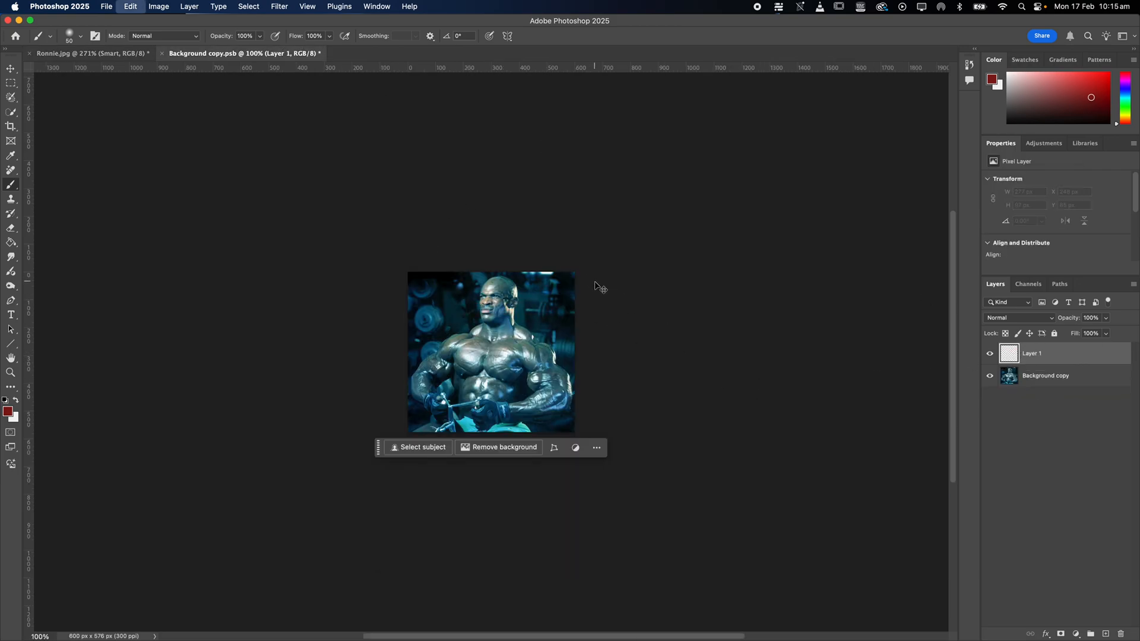
key(super+s)
click(162, 56)
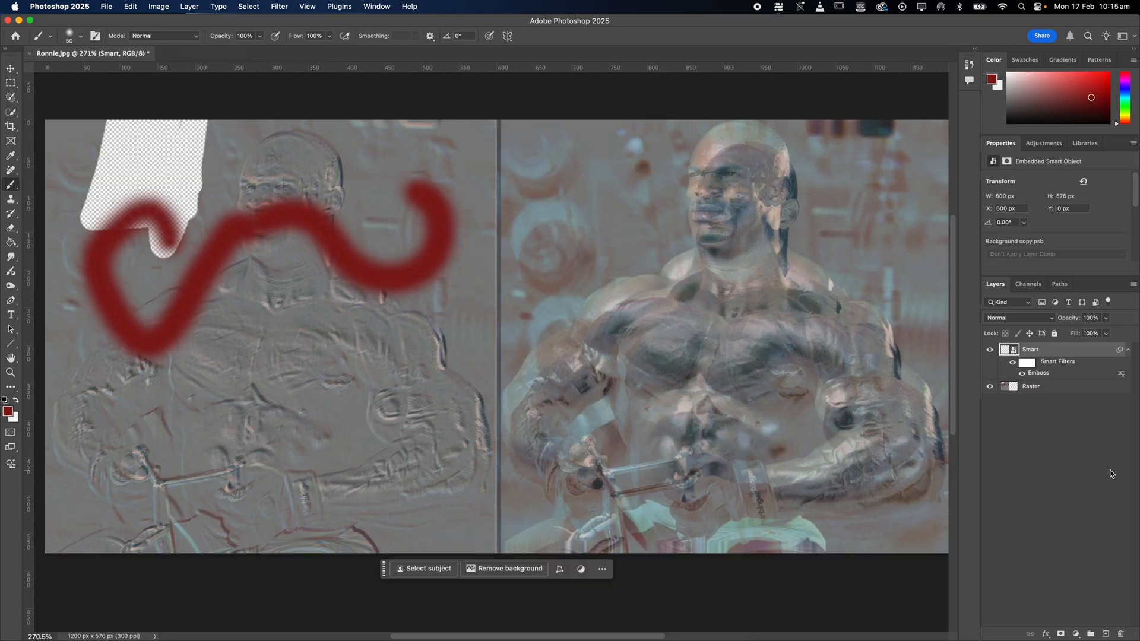
click(1073, 357)
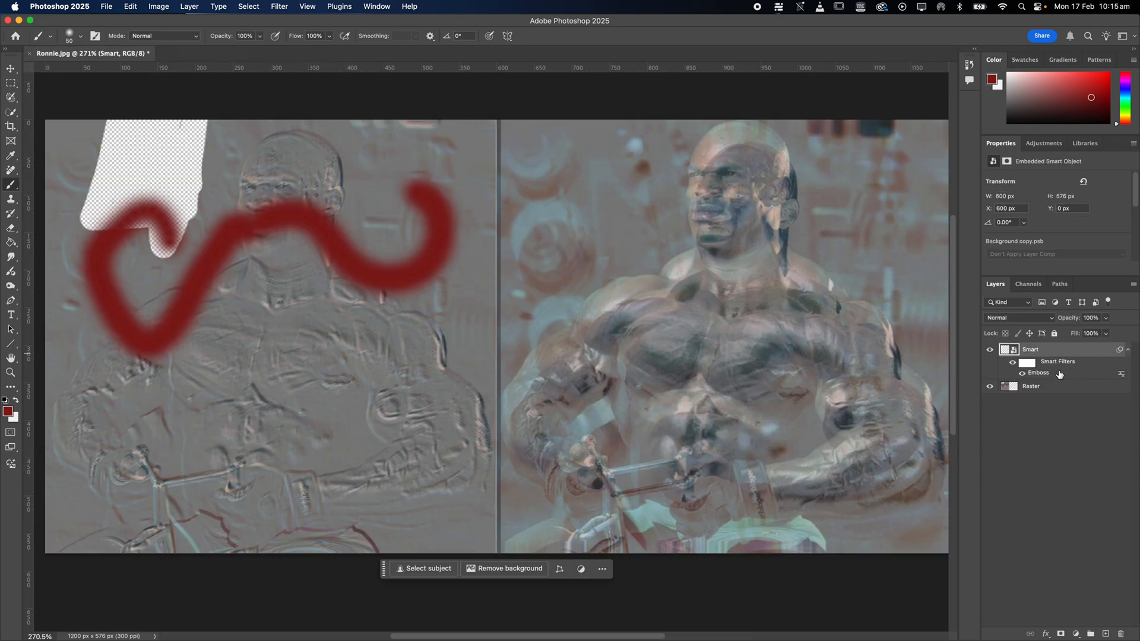